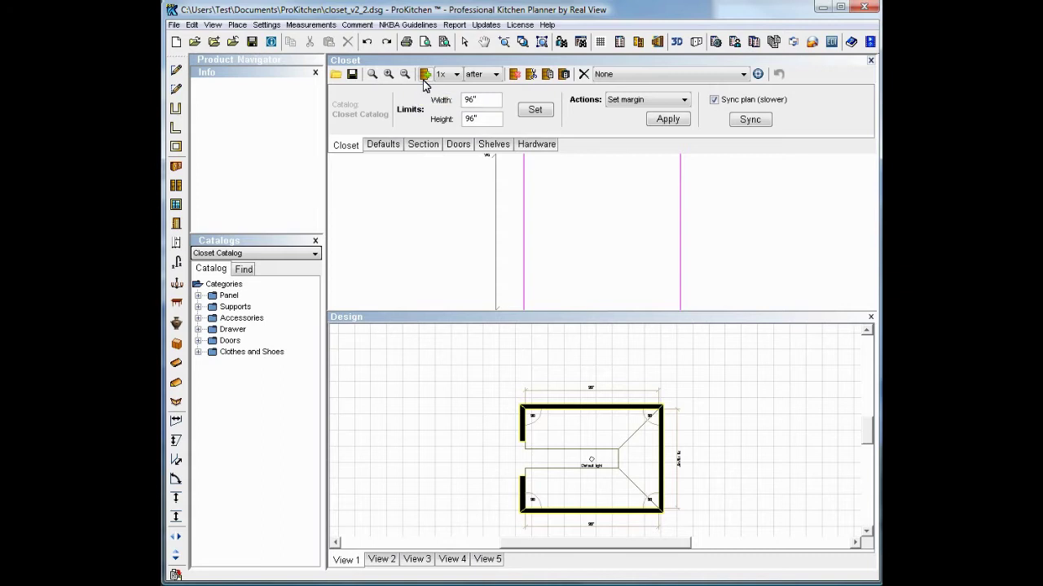
- Examine the choices for how many sections to insert, their before or after position, and the component selection
left_click(446, 78)
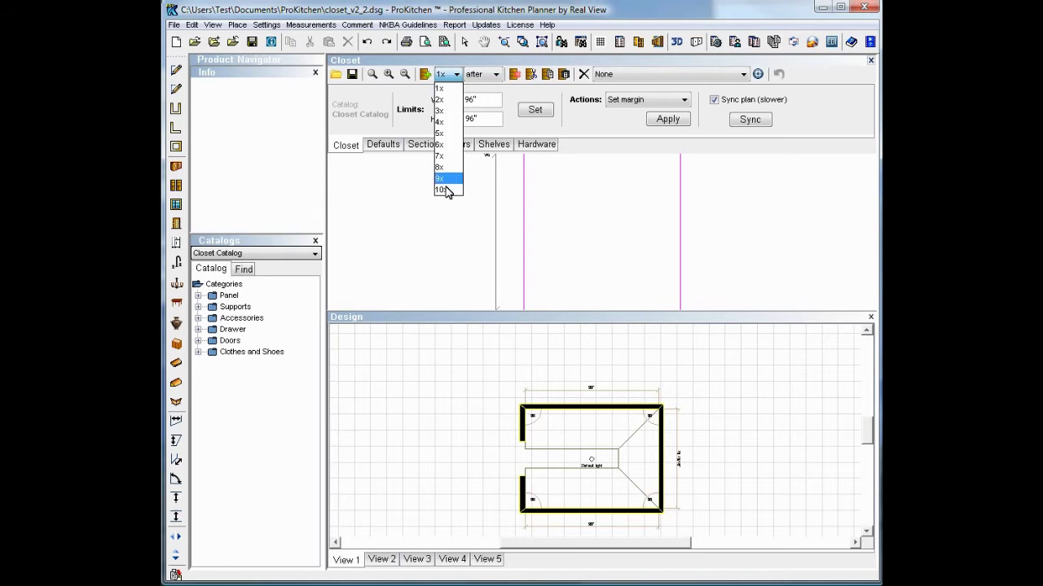
left_click(404, 105)
left_click(476, 76)
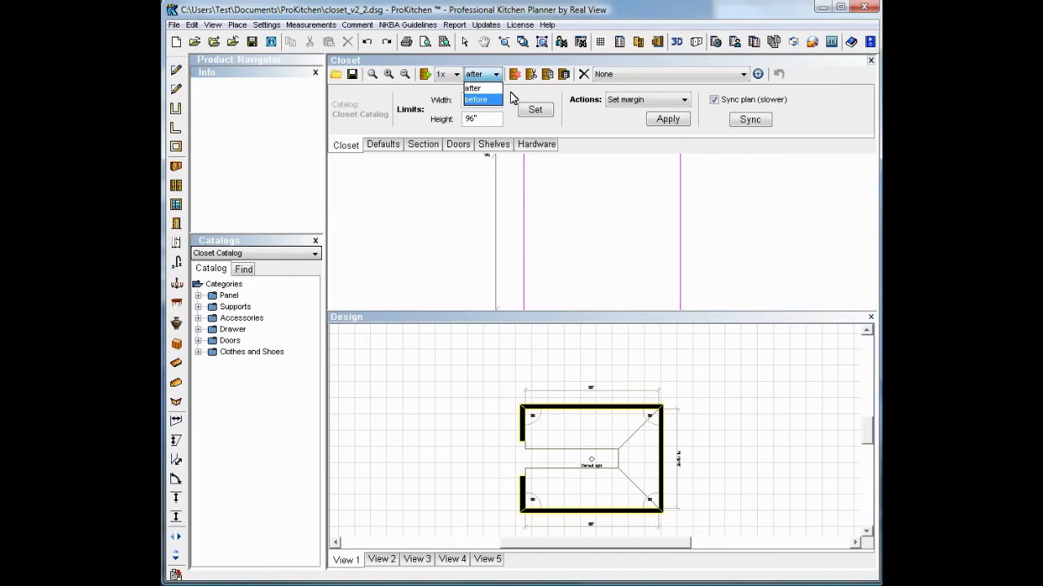
left_click(511, 97)
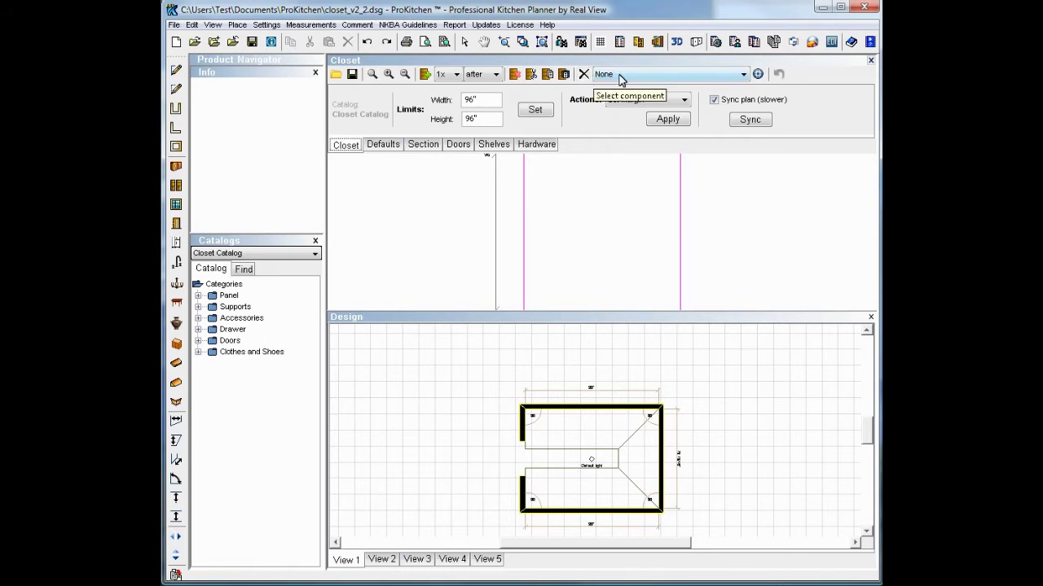
left_click(745, 75)
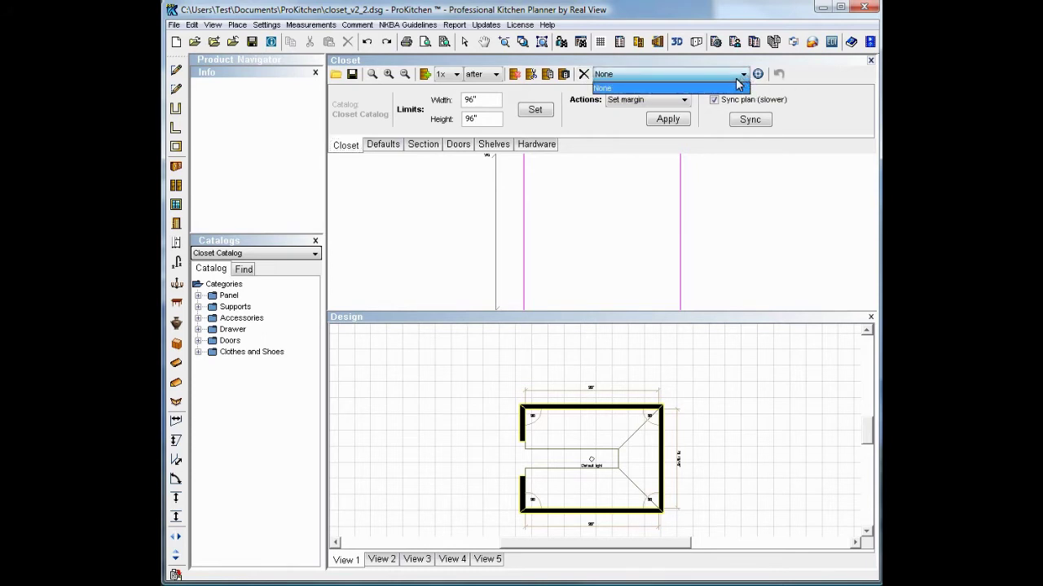
left_click(599, 87)
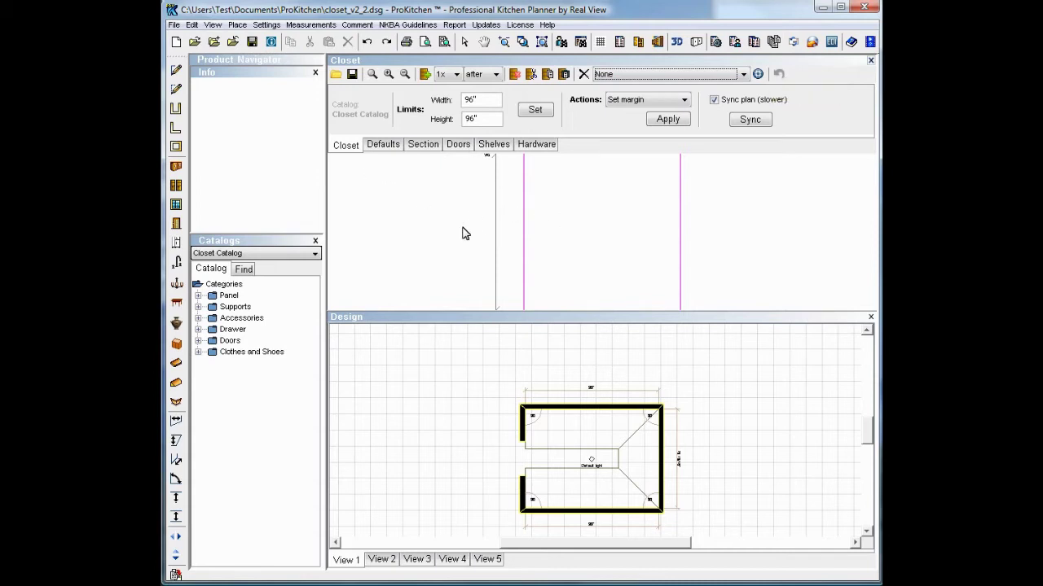
- Examine the available closet-level actions, such as wall placement, alignment, margin and moulding
scroll(489, 237, "down", 3)
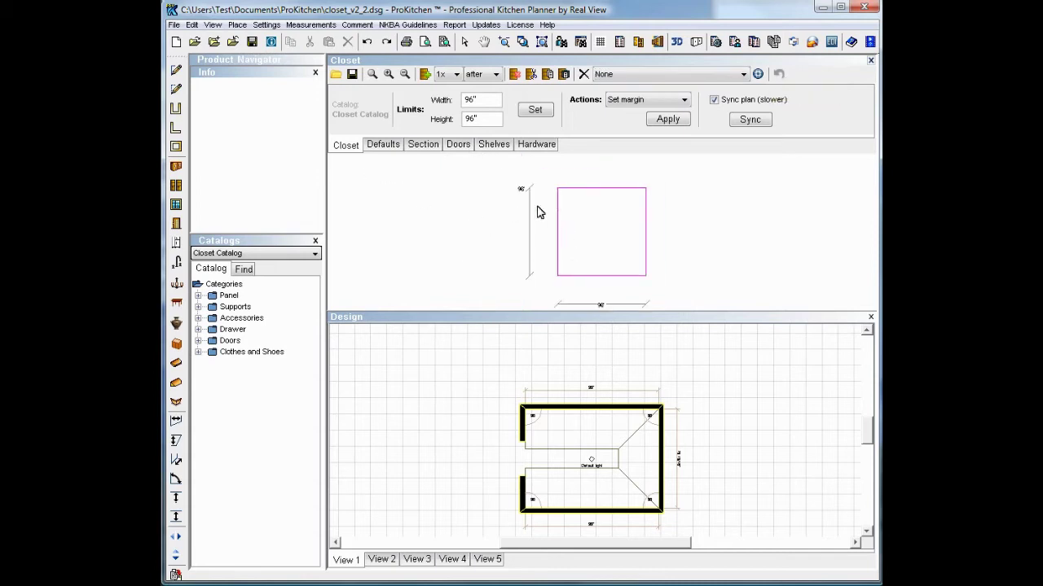
left_click(346, 151)
scroll(537, 480, "up", 3)
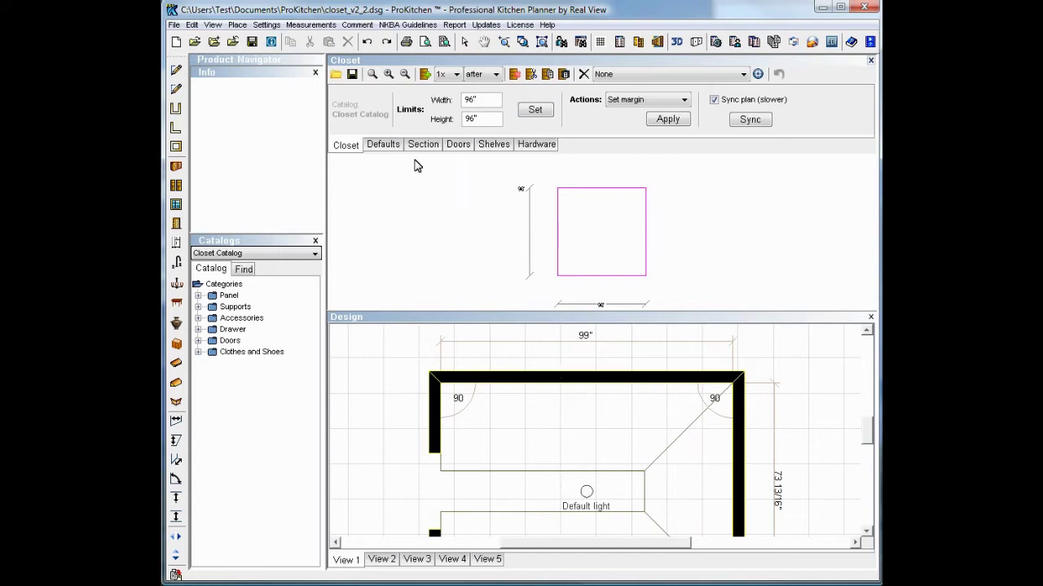
left_click(641, 101)
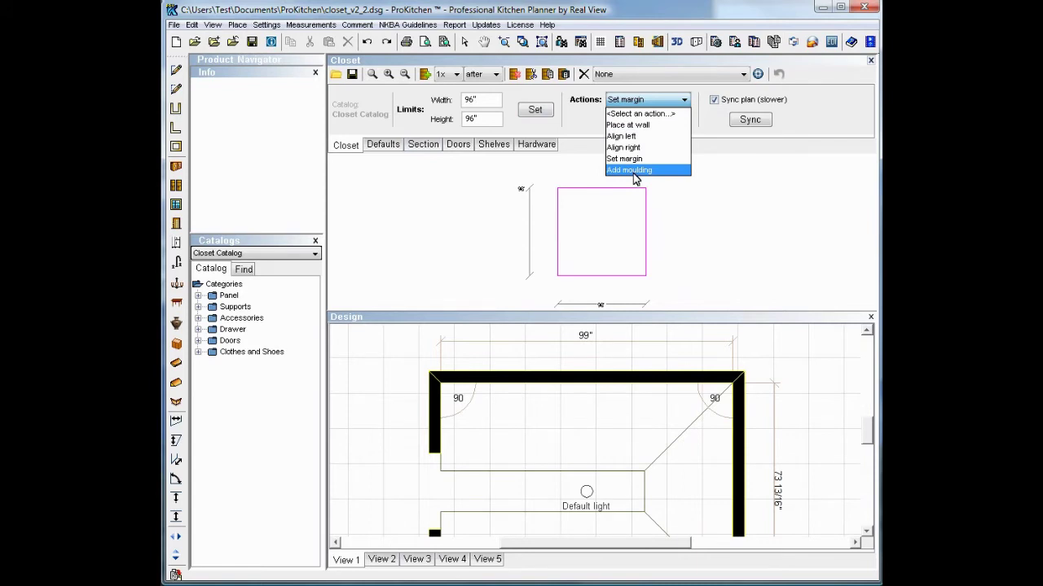
left_click(717, 117)
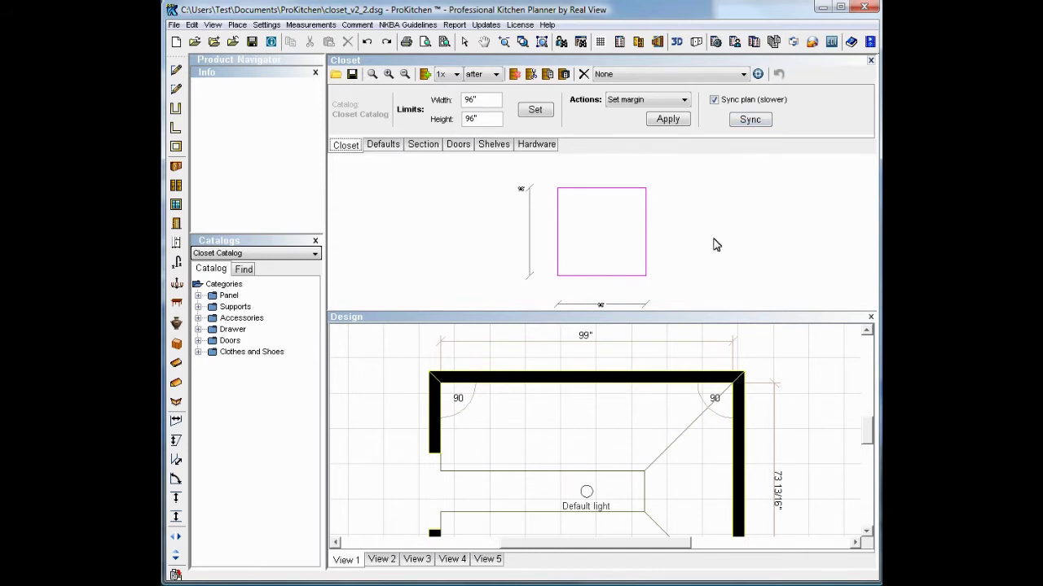
- Examine the width choices in the default section settings
left_click(386, 148)
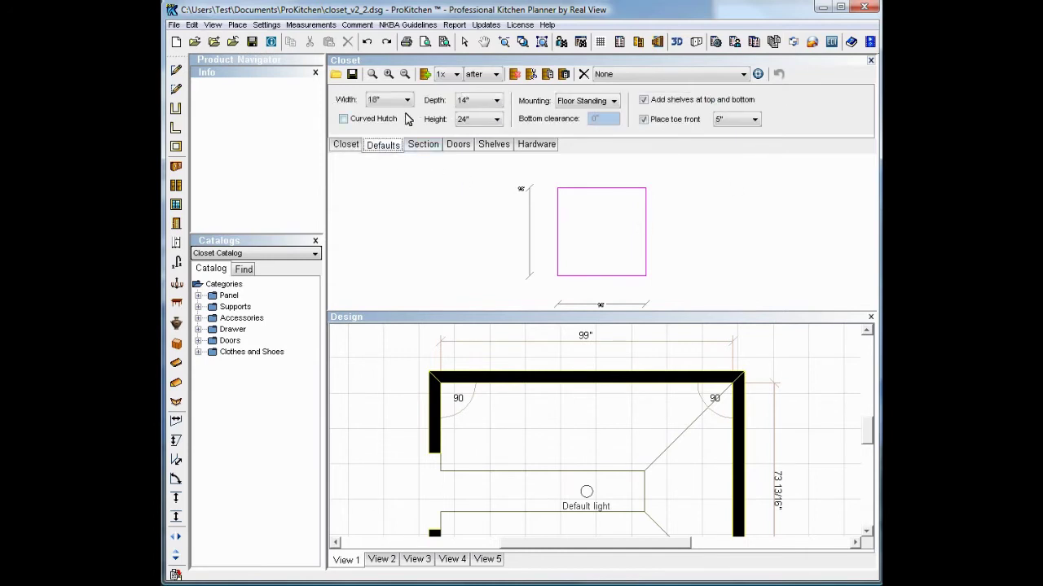
left_click(389, 102)
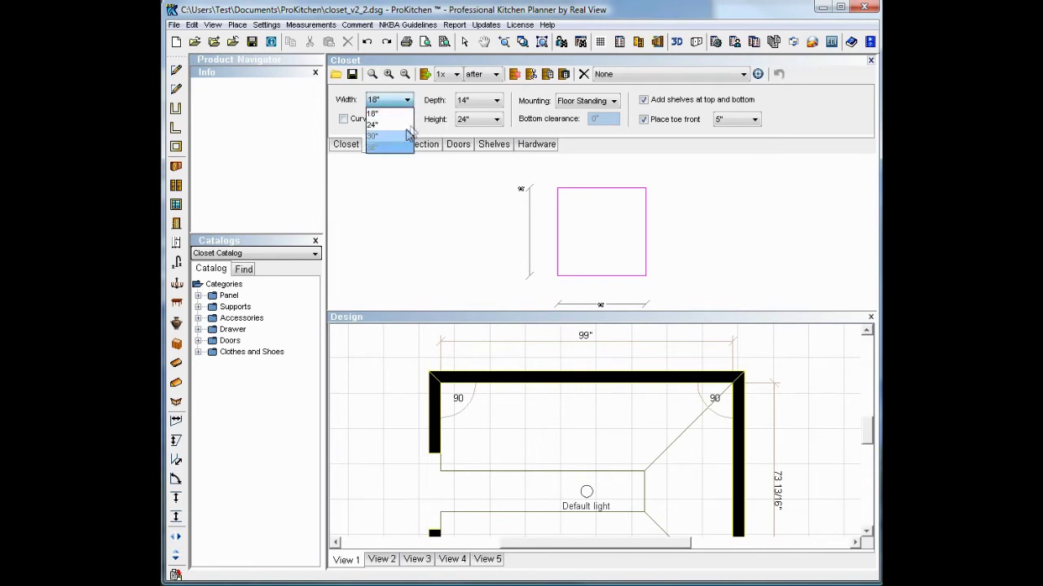
left_click(420, 126)
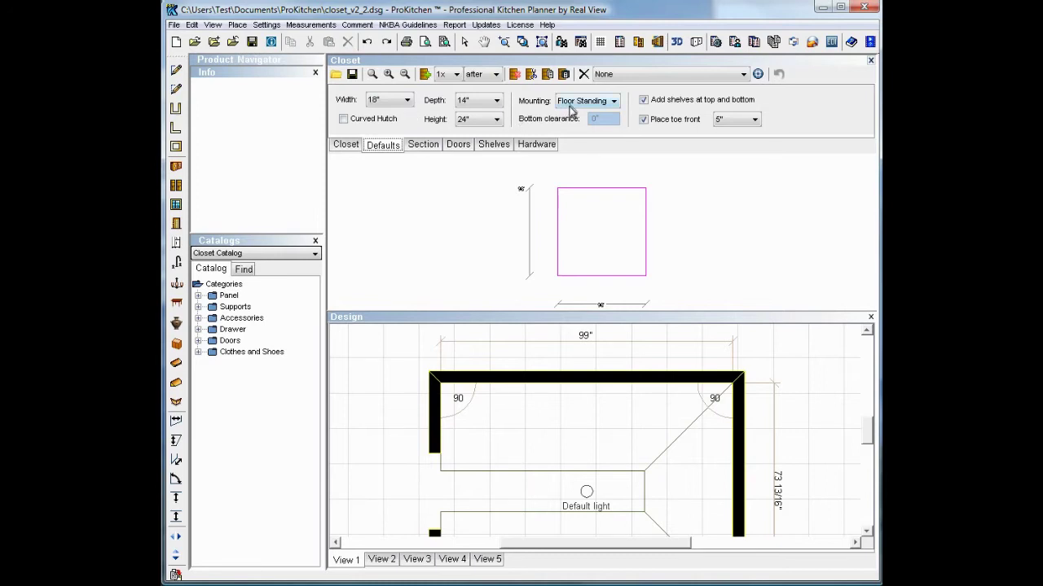
- Try Wall Mounted as the default section mounting, and return it to Floor Standing
left_click(573, 106)
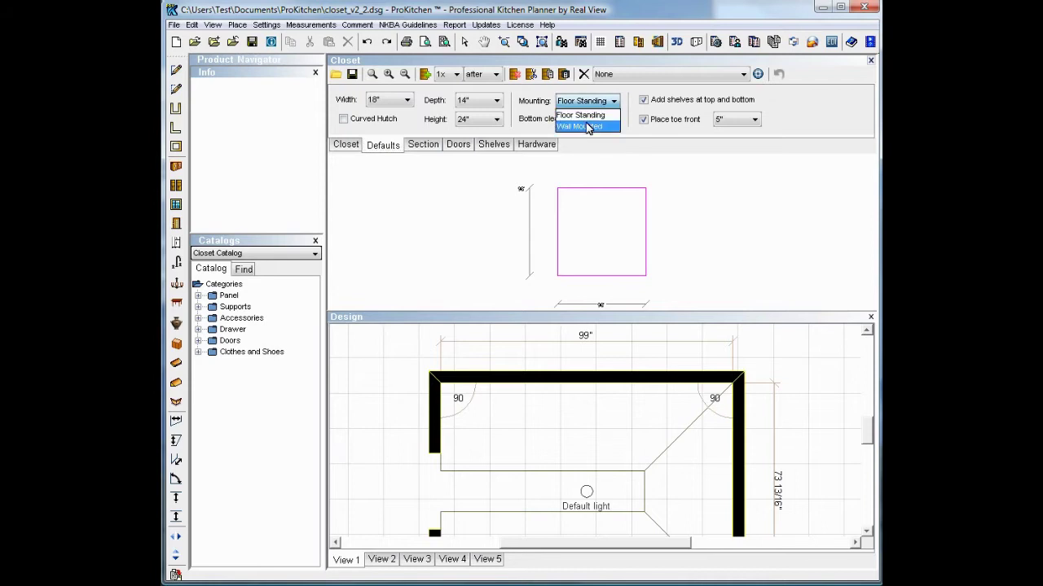
left_click(586, 127)
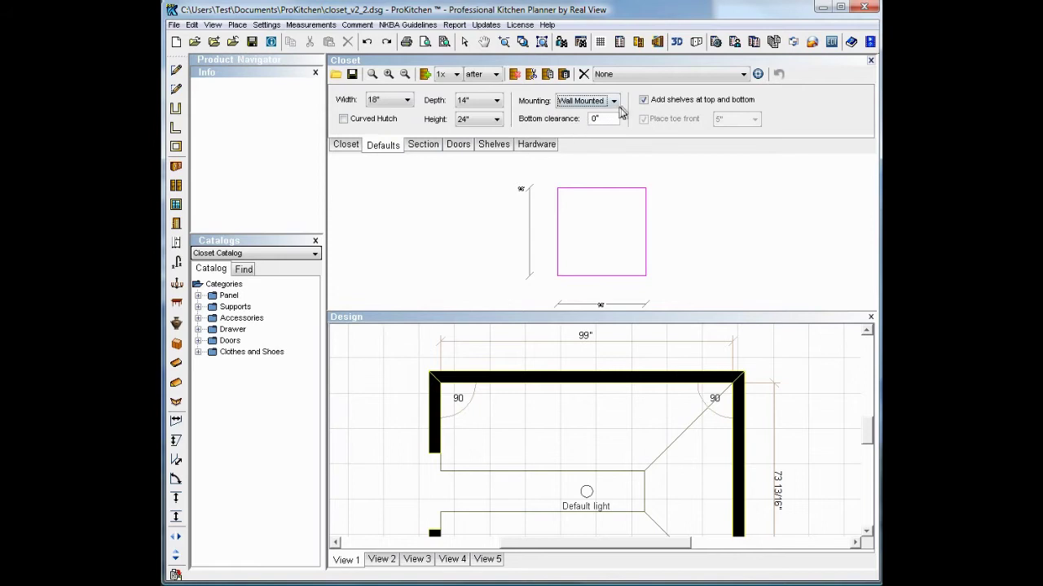
left_click(615, 101)
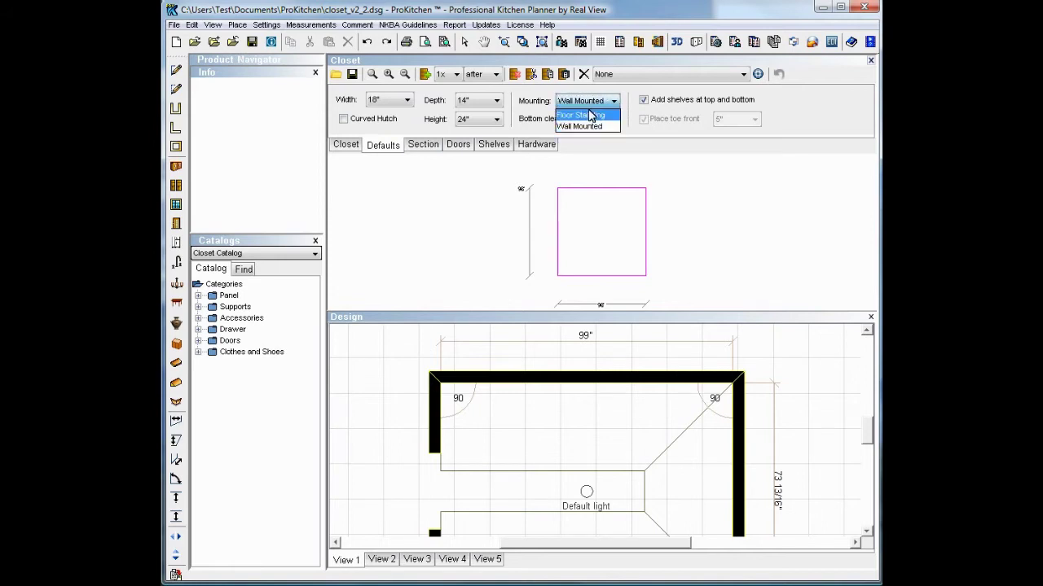
left_click(597, 114)
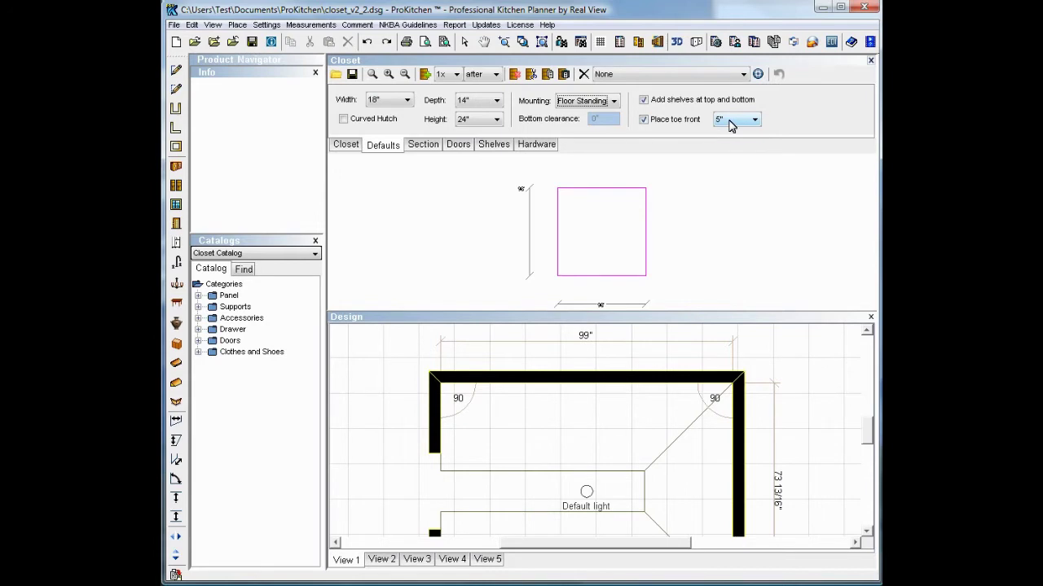
- Examine the default toe front height choices and the actions available for a closet section
left_click(731, 125)
left_click(720, 199)
left_click(424, 145)
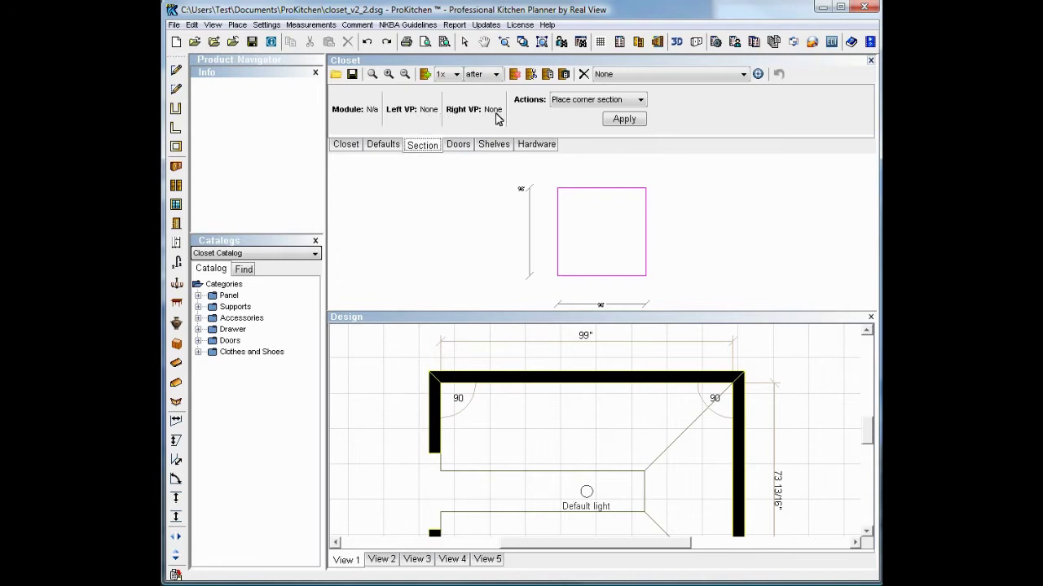
left_click(640, 100)
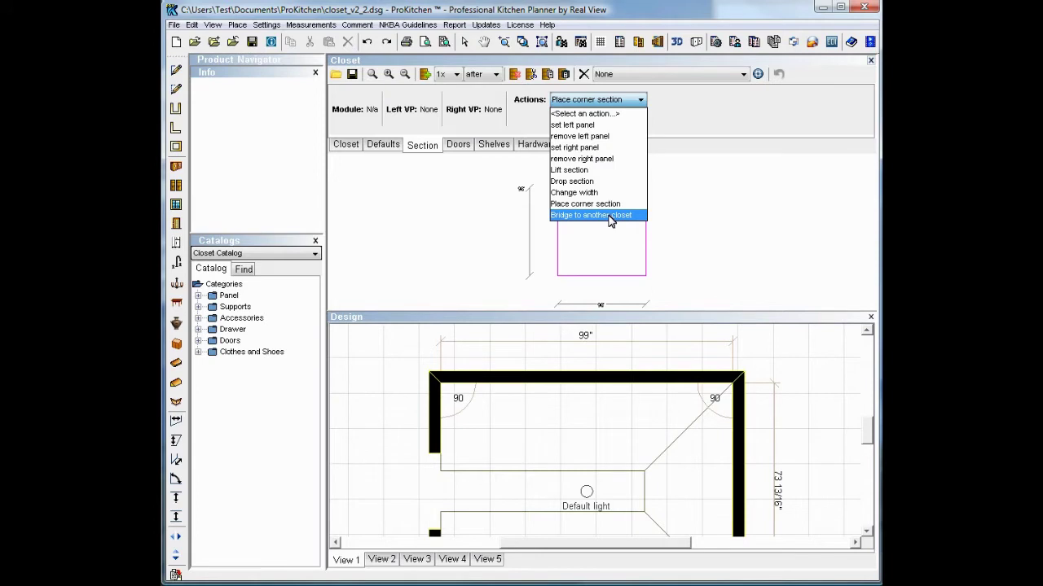
left_click(484, 221)
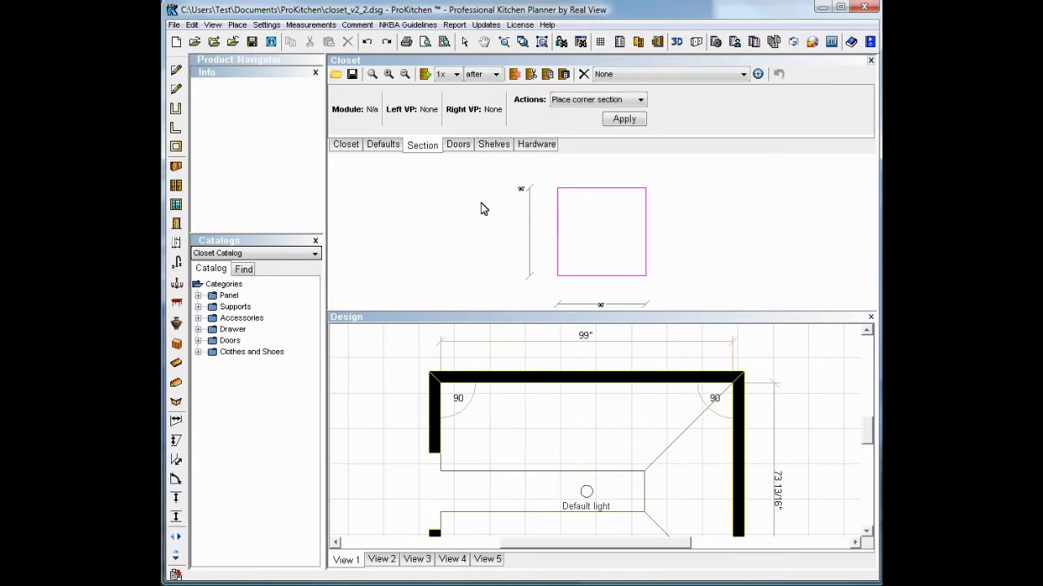
- Check the door hinge and level options, and set the door catalog to Closet Catalog
left_click(459, 147)
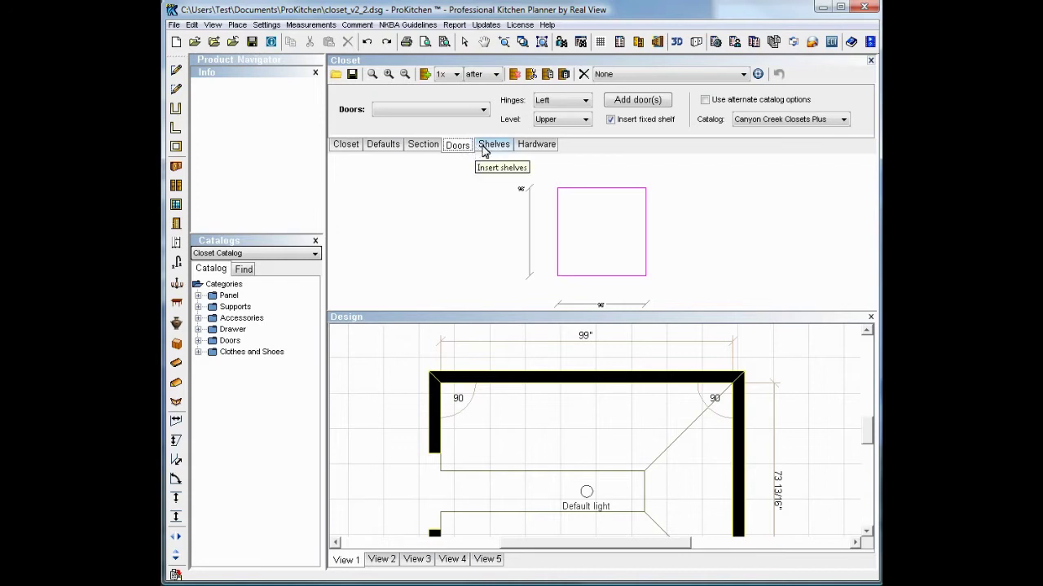
left_click(567, 109)
left_click(461, 141)
left_click(562, 125)
left_click(691, 162)
left_click(843, 121)
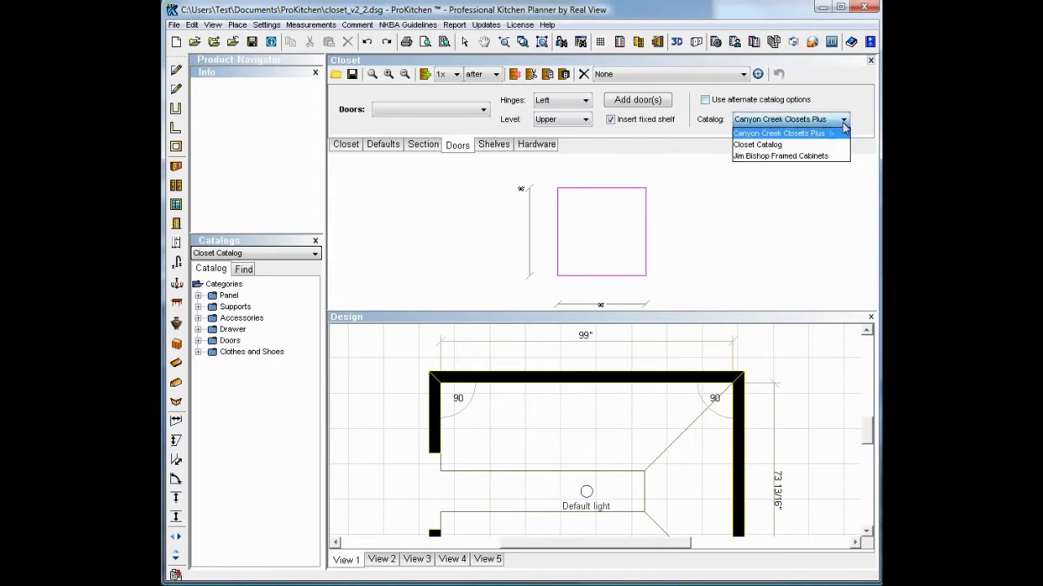
left_click(765, 146)
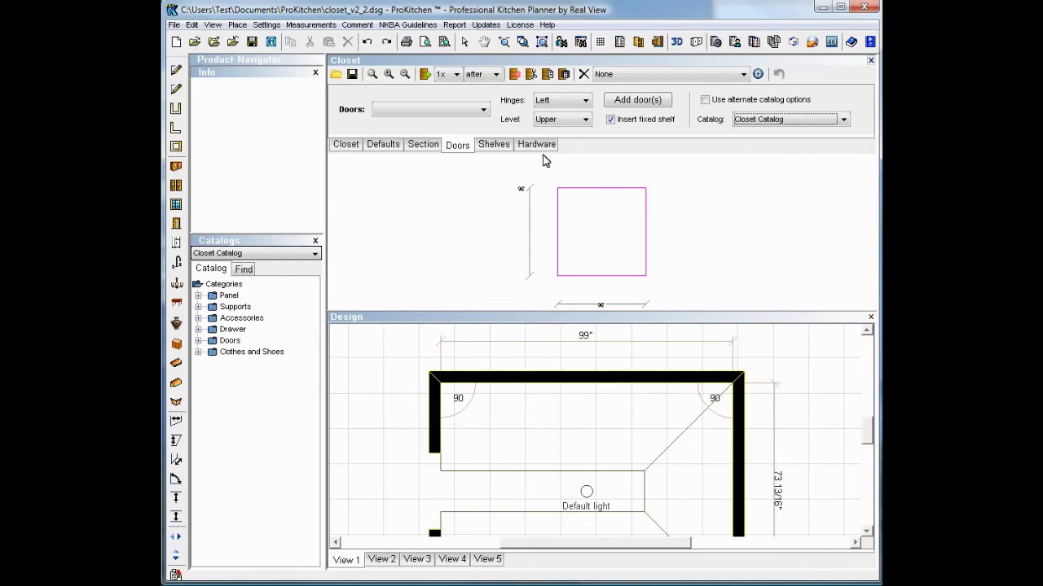
- Examine the shelf options for type, count and placement direction
left_click(492, 147)
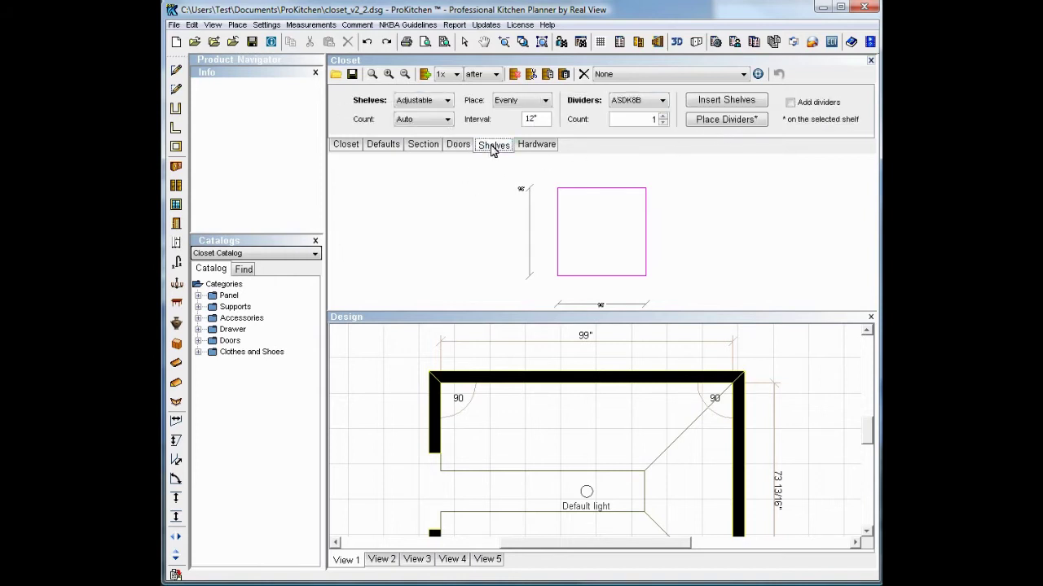
left_click(441, 104)
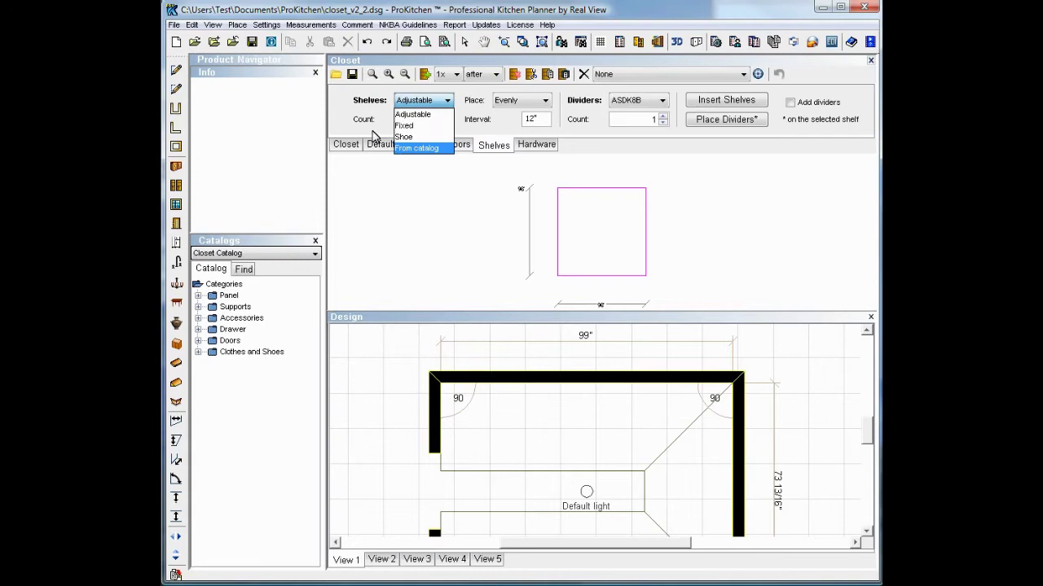
key("Escape")
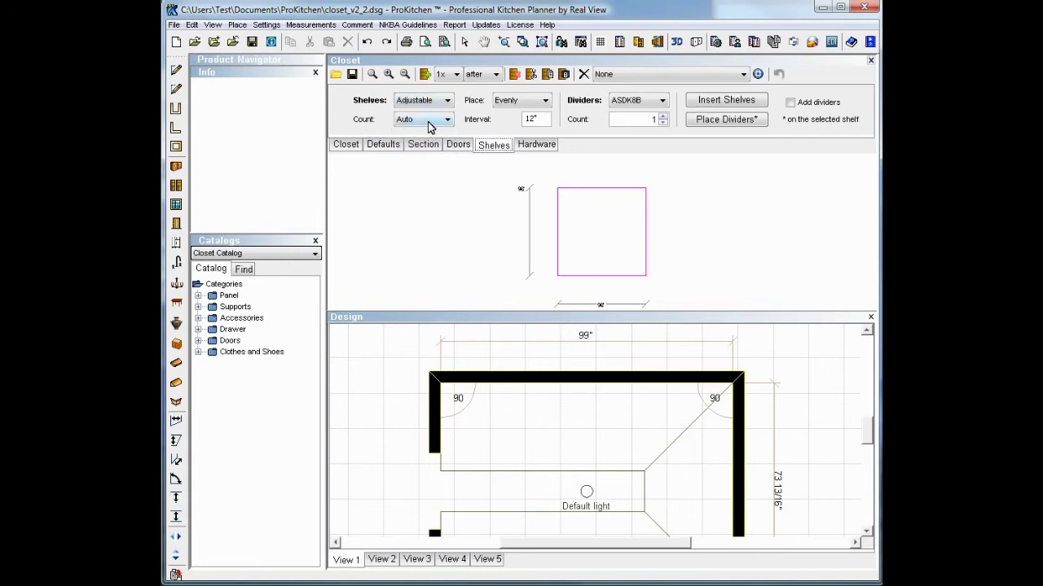
left_click(430, 124)
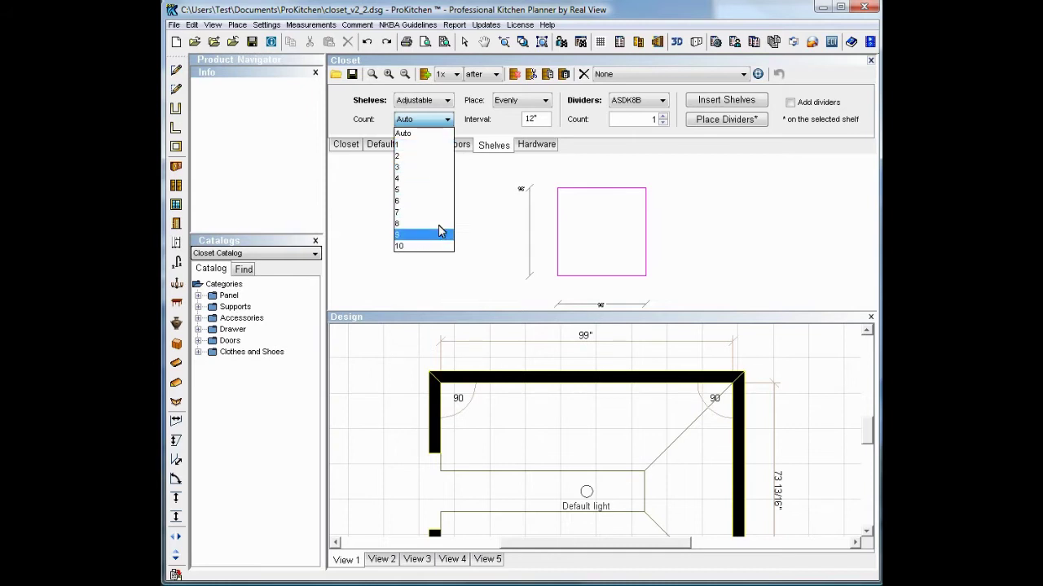
left_click(423, 120)
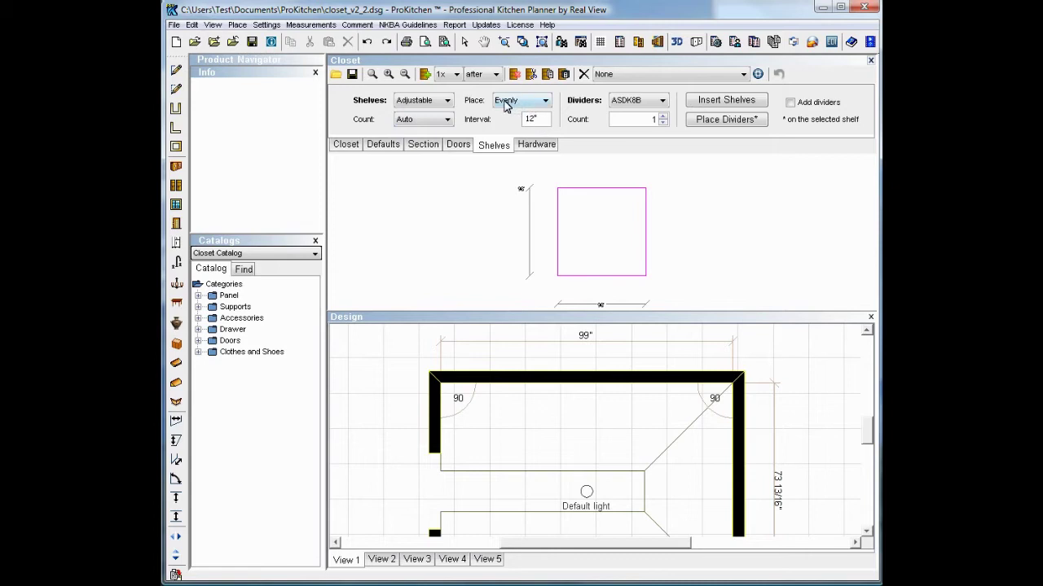
left_click(524, 102)
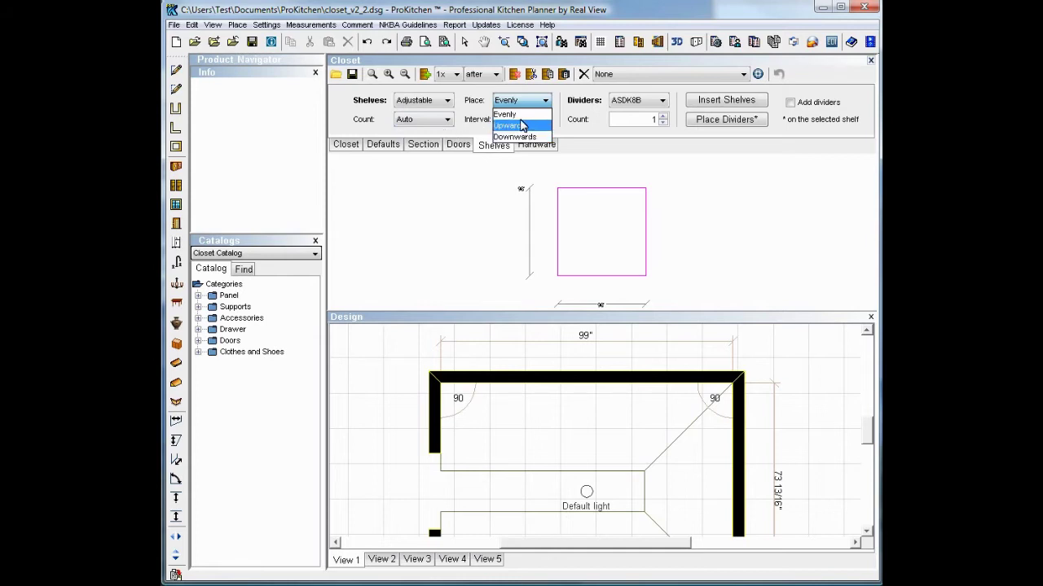
key("Up")
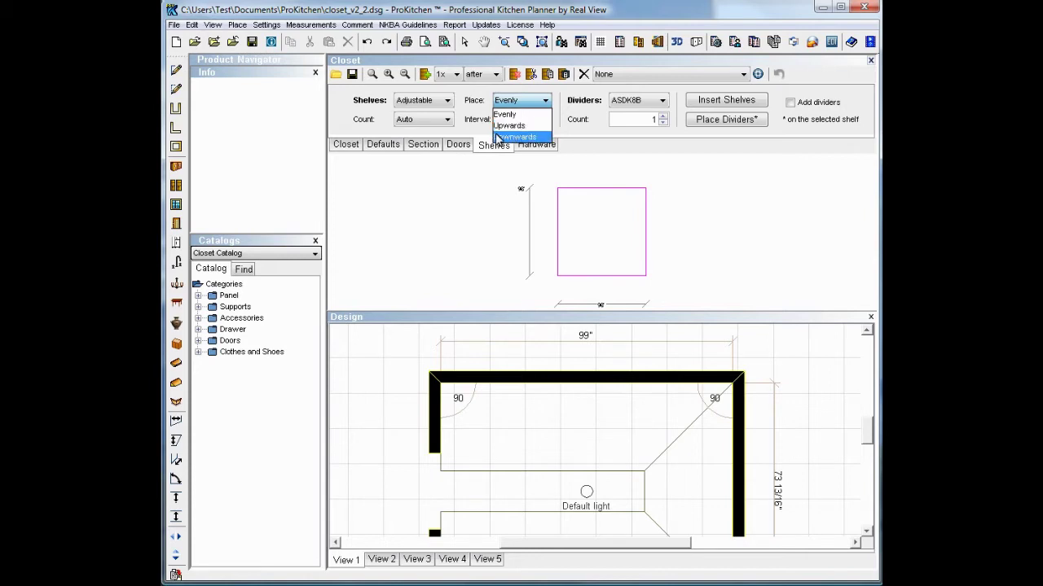
left_click(487, 133)
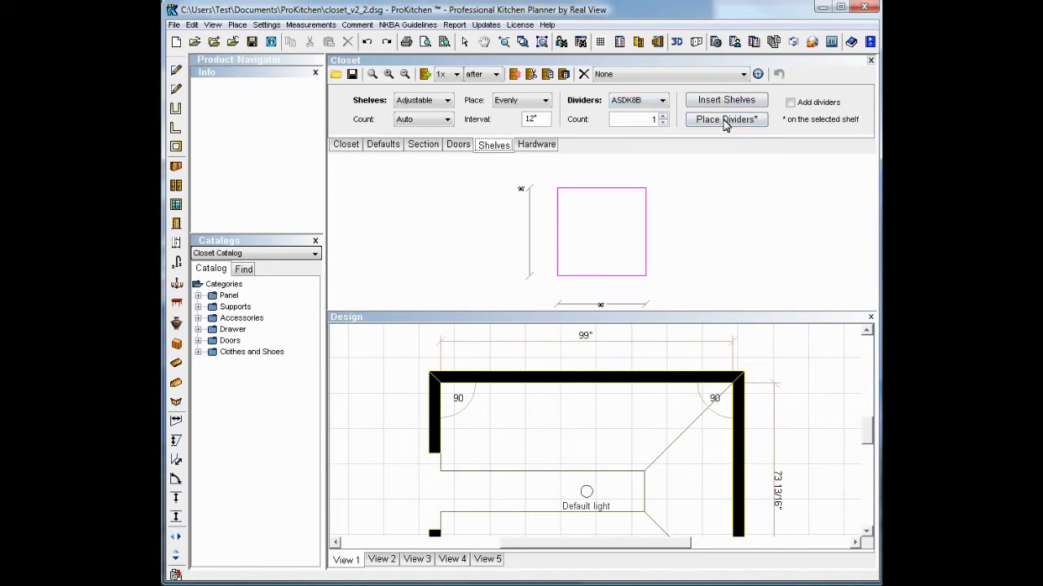
- Examine the hardware options for rail covers, hanger covers and support fillers, and return to the closet-level settings
left_click(542, 151)
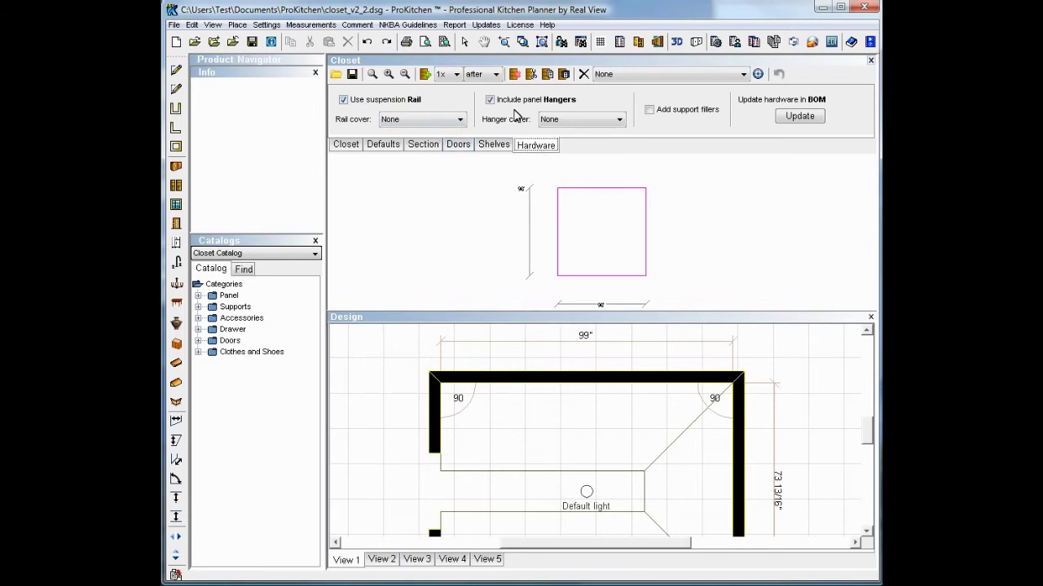
left_click(399, 119)
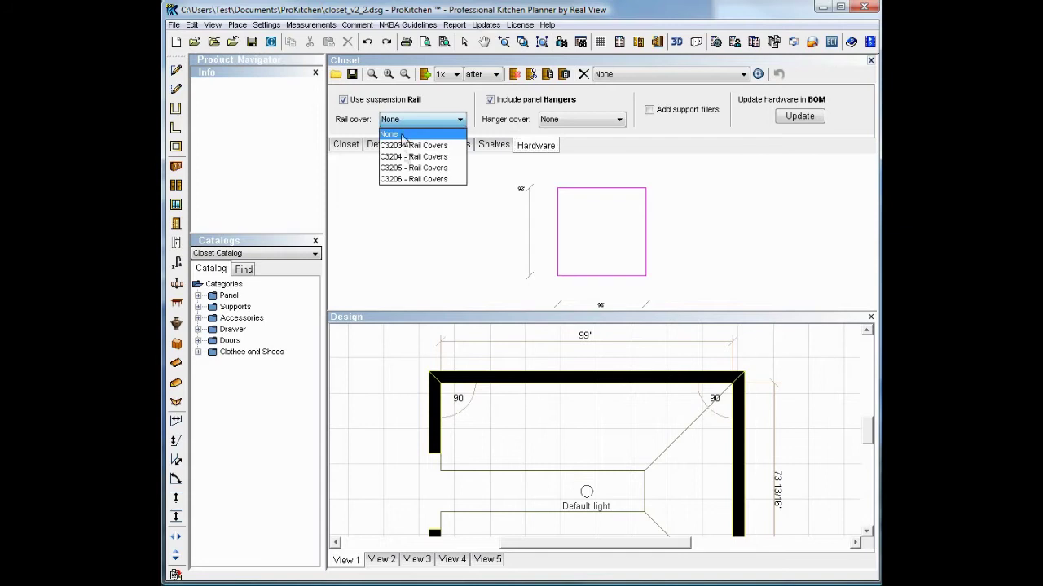
left_click(578, 122)
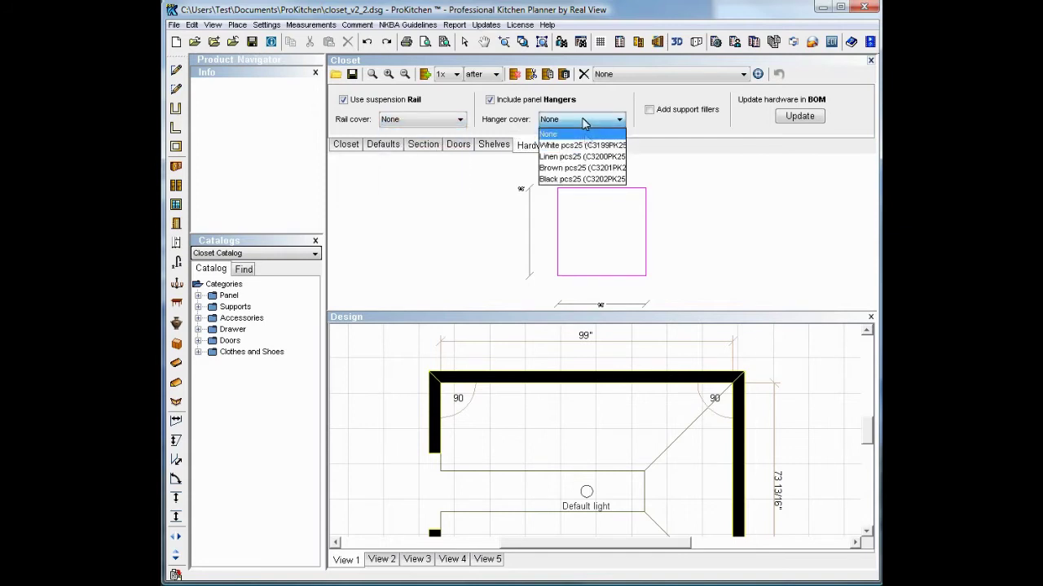
left_click(662, 112)
left_click(650, 110)
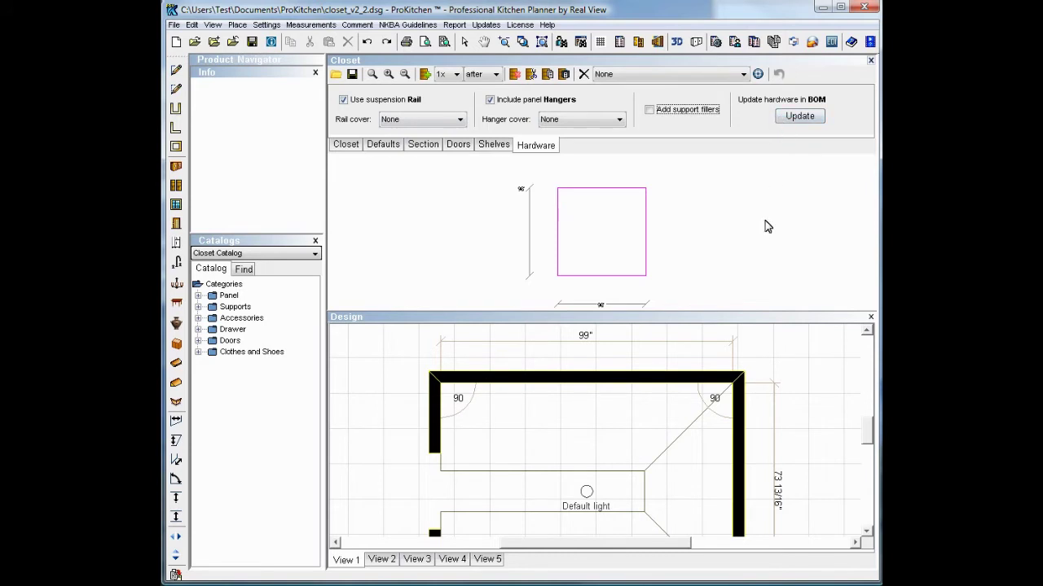
left_click(348, 147)
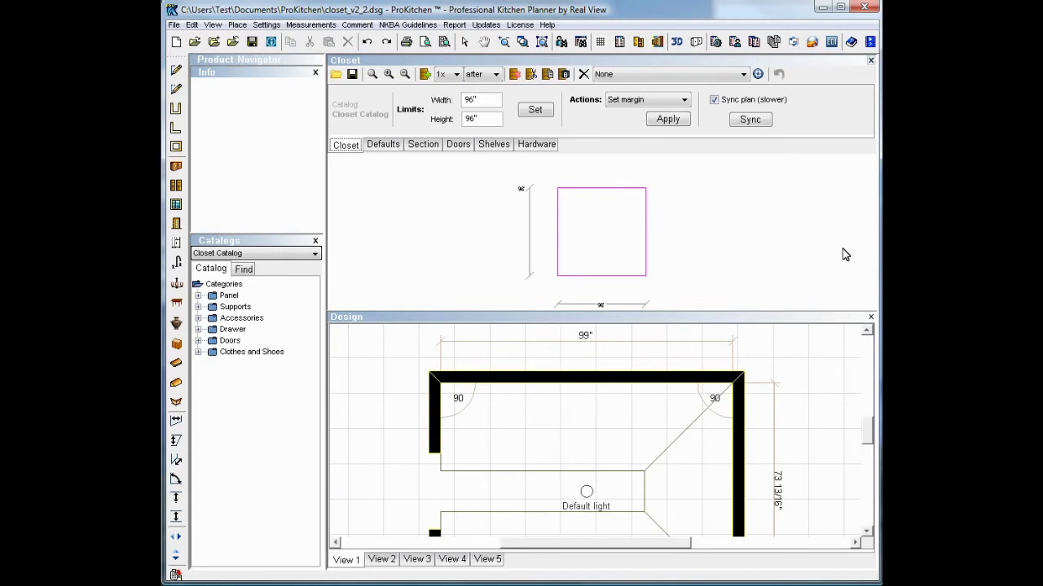
- Place the closet at the 99" wall along the upper side of the floor plan using the Place at wall action
left_click(685, 100)
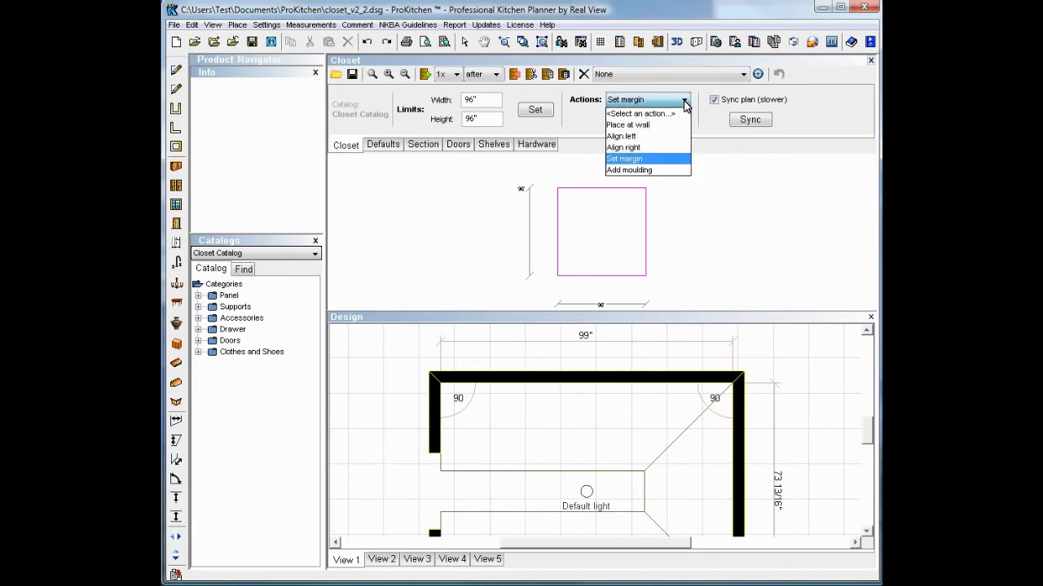
left_click(637, 126)
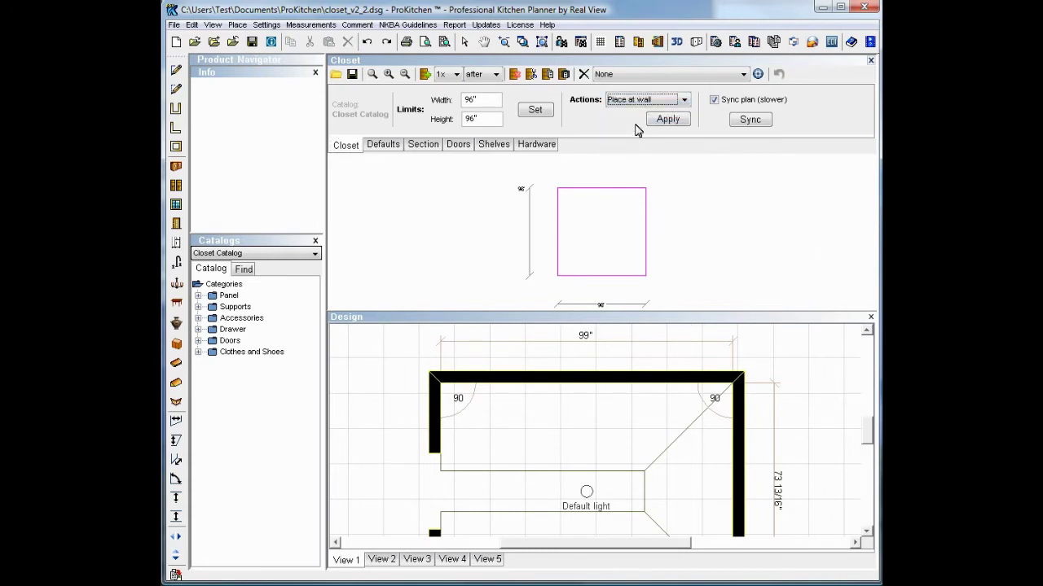
left_click(604, 381)
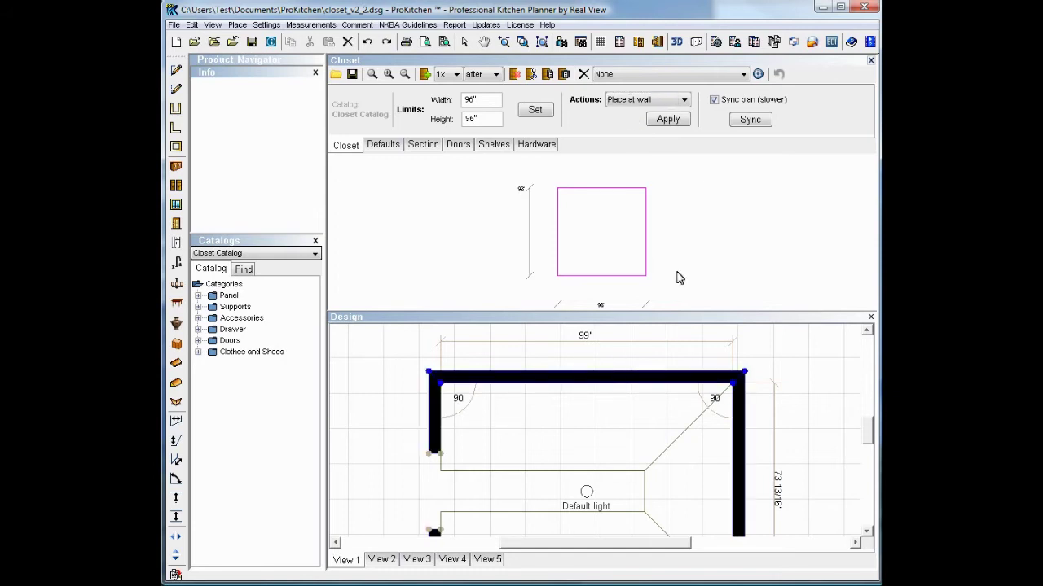
left_click(670, 120)
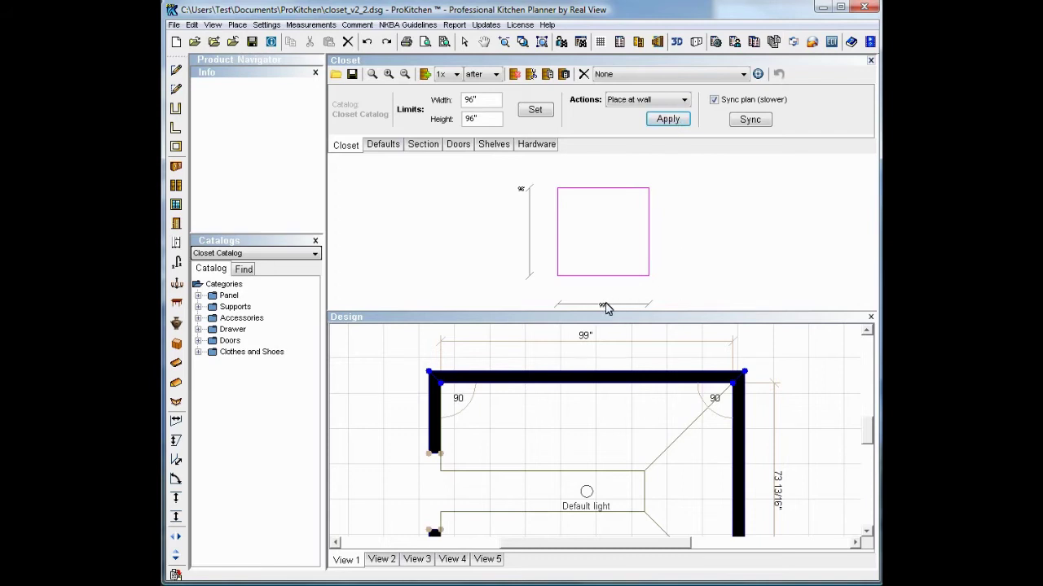
- Set the default section size to 30" wide, 19" deep and 84" high
left_click(379, 145)
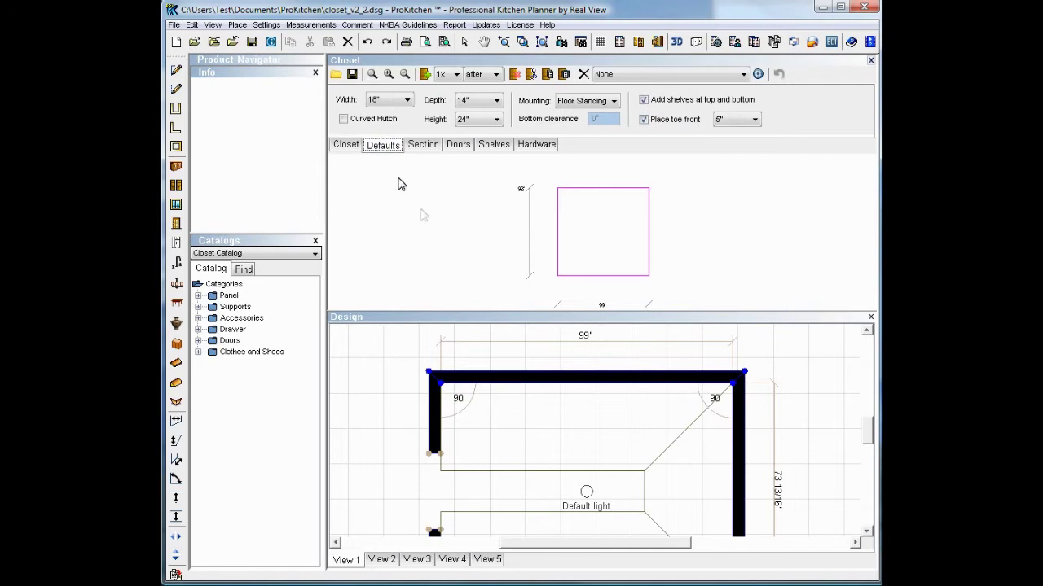
left_click(406, 100)
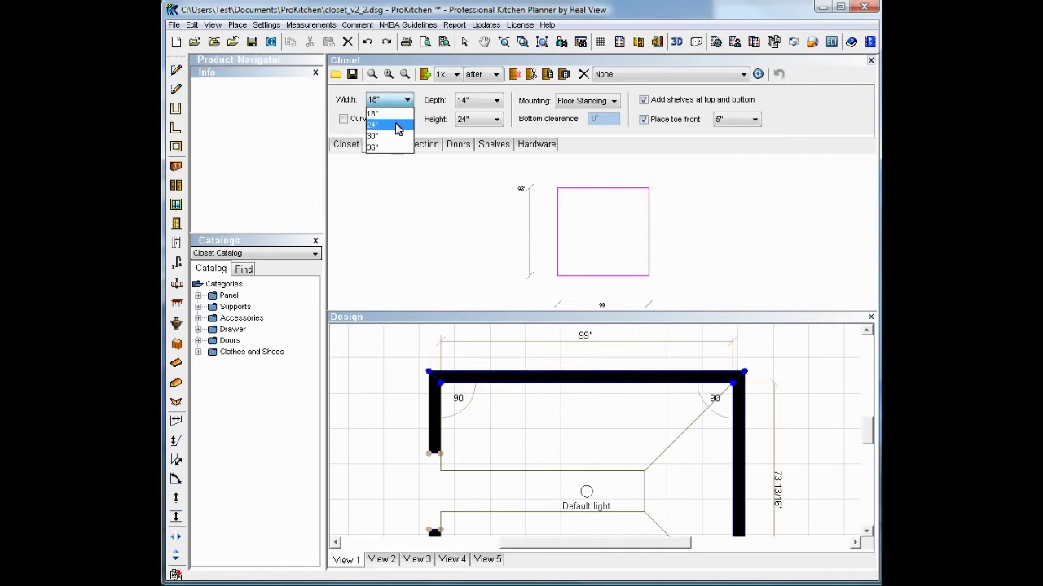
left_click(396, 135)
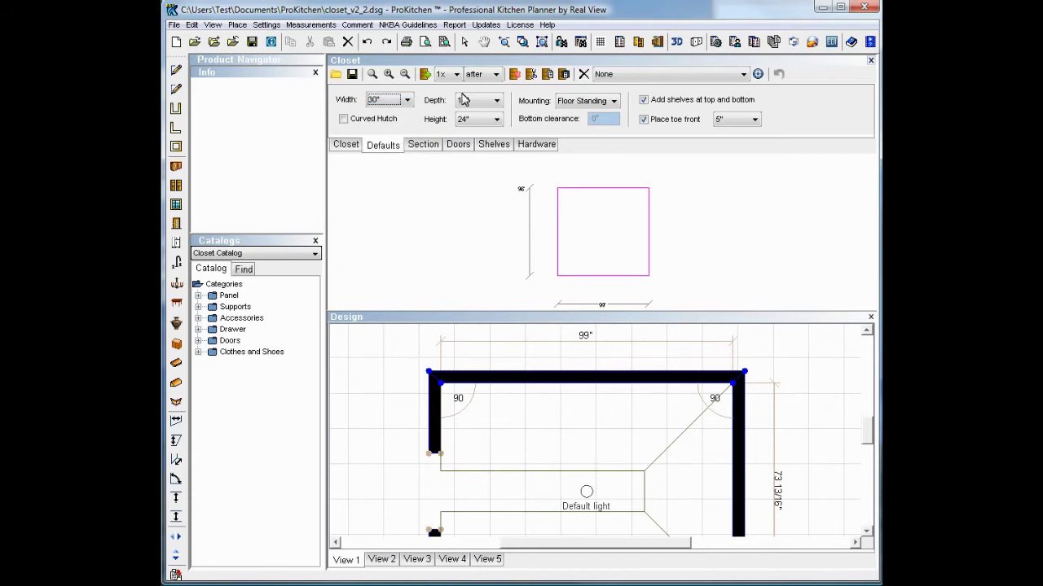
left_click(485, 104)
left_click(485, 122)
left_click(489, 122)
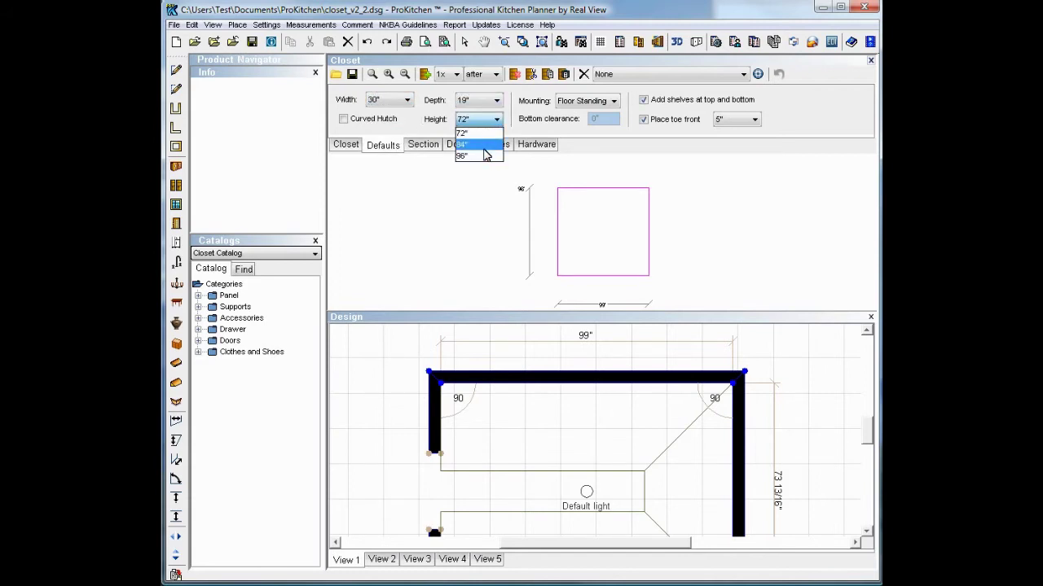
left_click(485, 154)
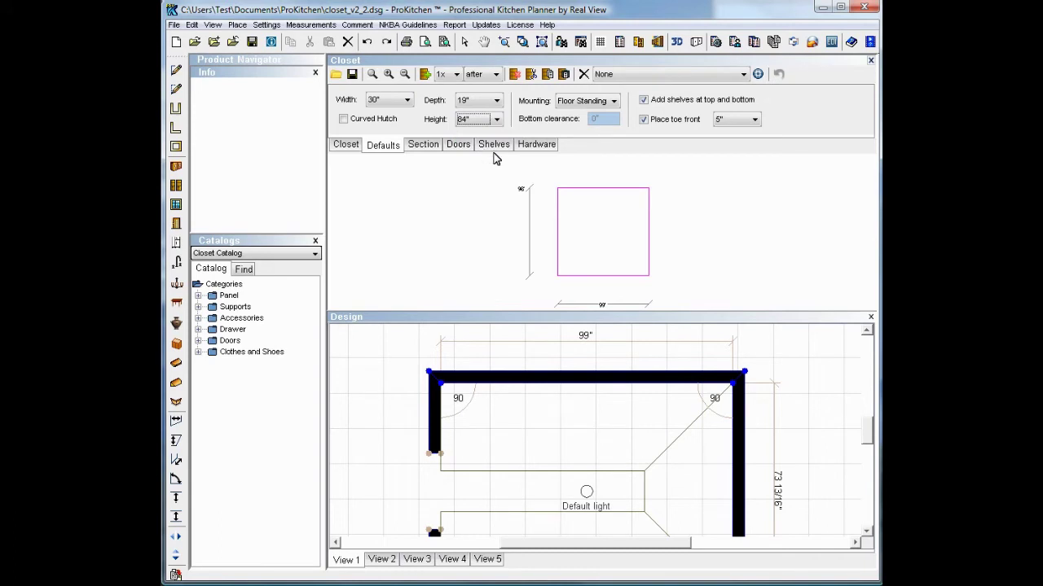
- Add two 30" wide sections to the closet, one at a time
left_click(443, 79)
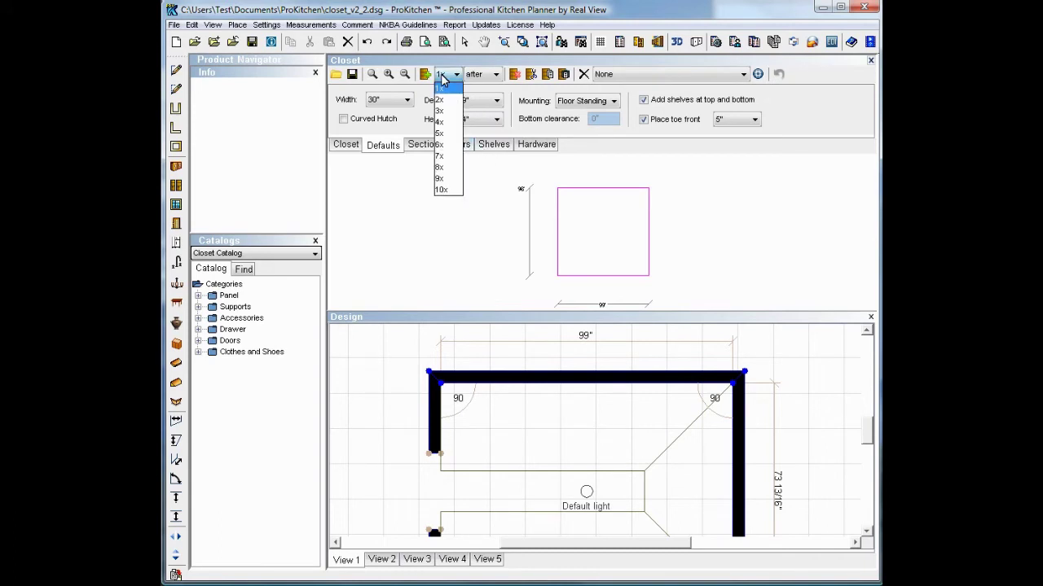
left_click(397, 241)
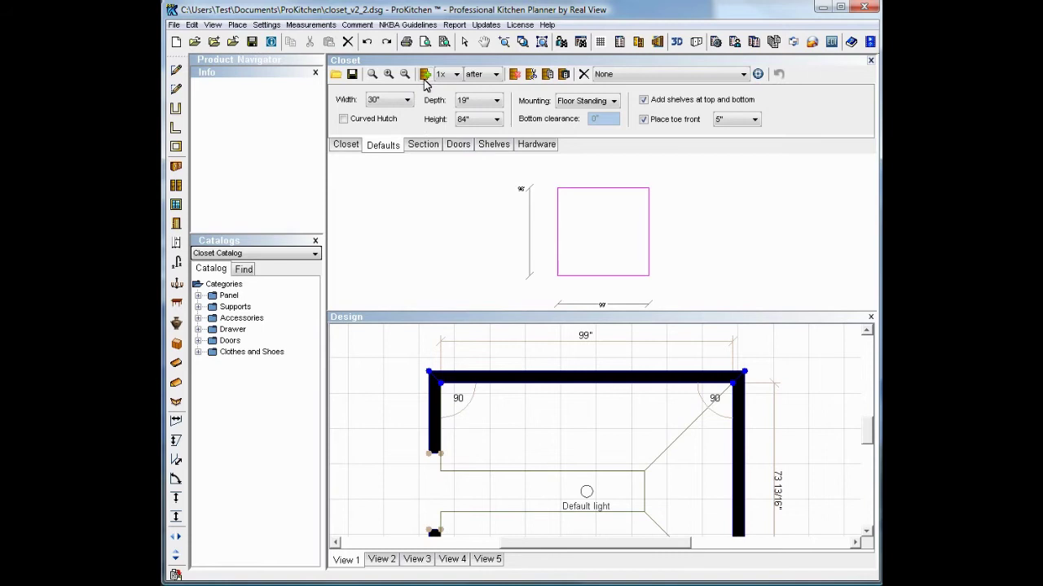
left_click(424, 75)
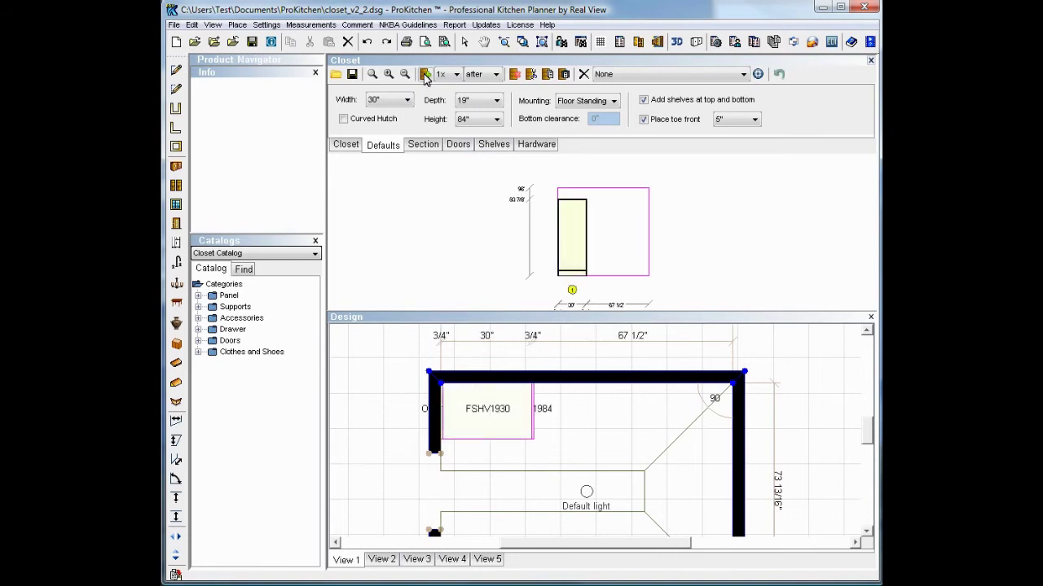
left_click(425, 75)
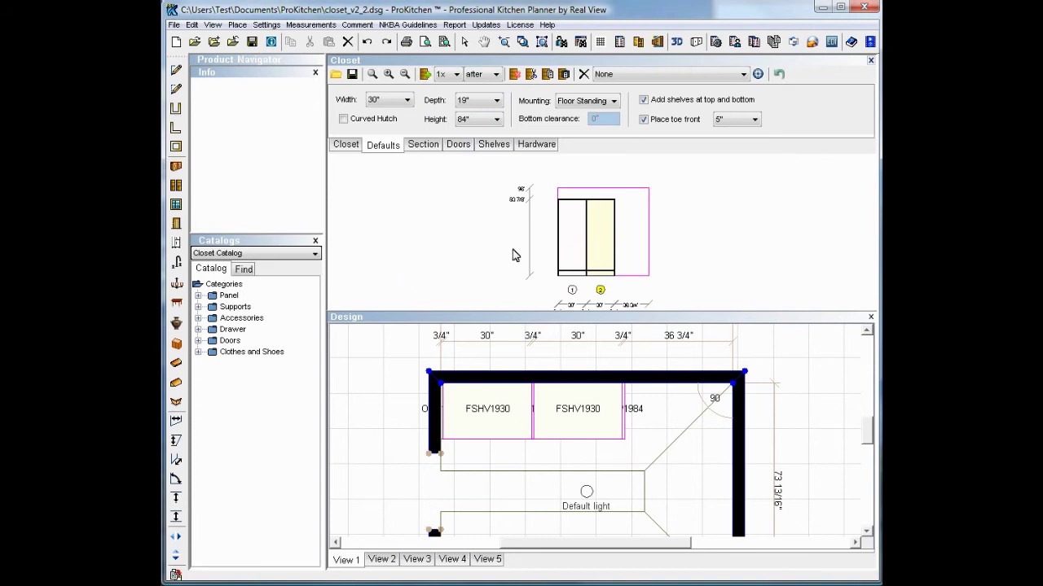
- Delete both sections from the closet
left_click(577, 238)
left_click(604, 236)
left_click(515, 74)
left_click(515, 74)
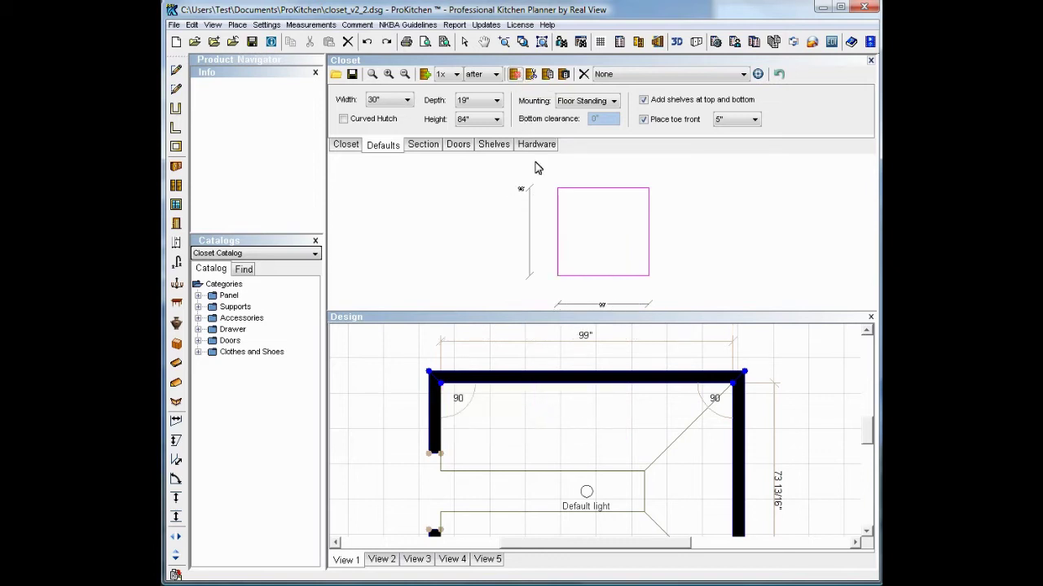
- Insert two 30" sections into the empty closet at once with the 2x quantity
left_click(457, 75)
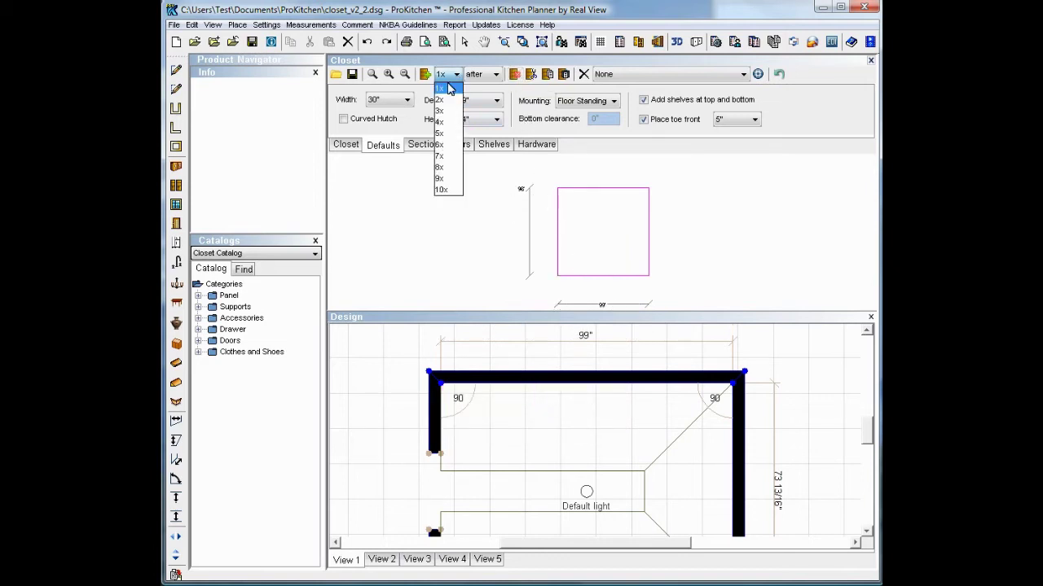
left_click(444, 100)
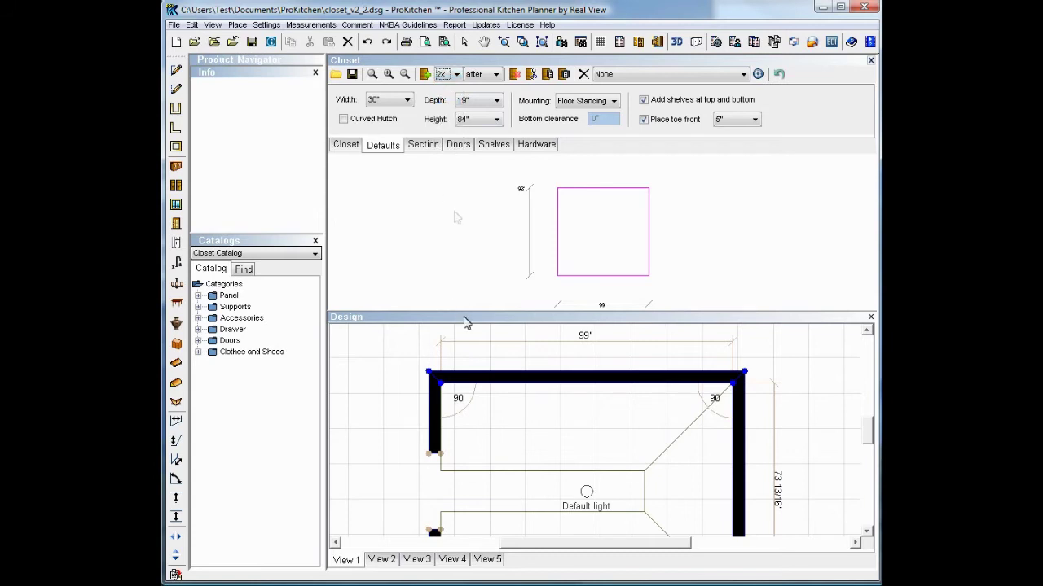
left_click(425, 74)
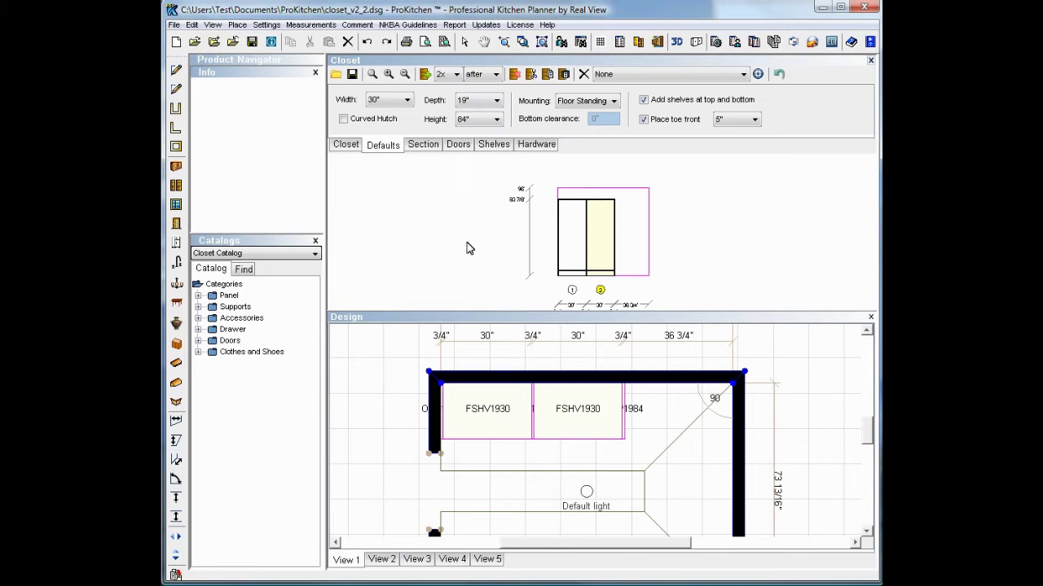
- Set the default section width to 36" and add a single section after the second one
left_click(407, 100)
left_click(389, 148)
left_click(455, 75)
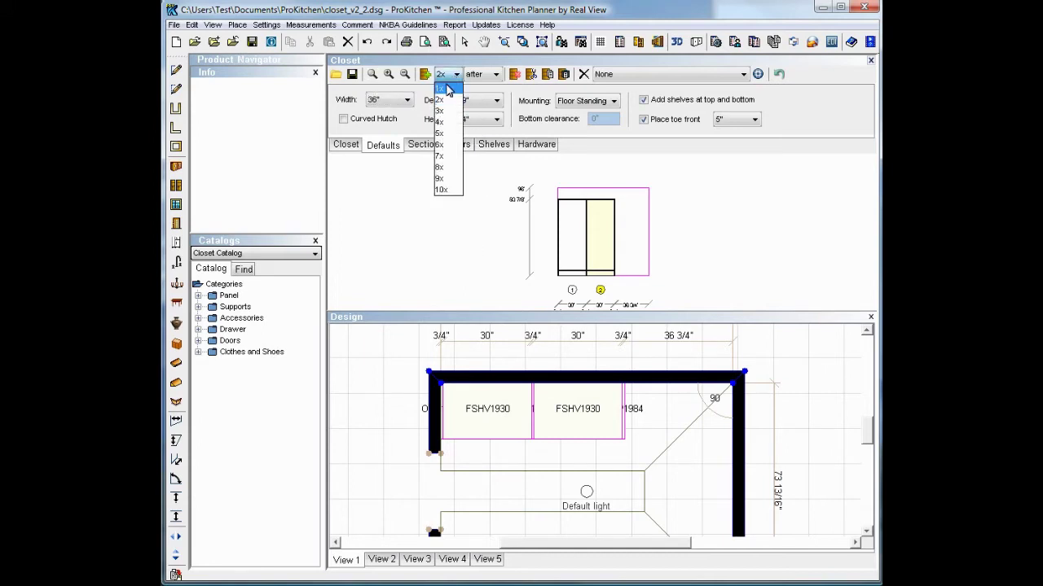
left_click(447, 89)
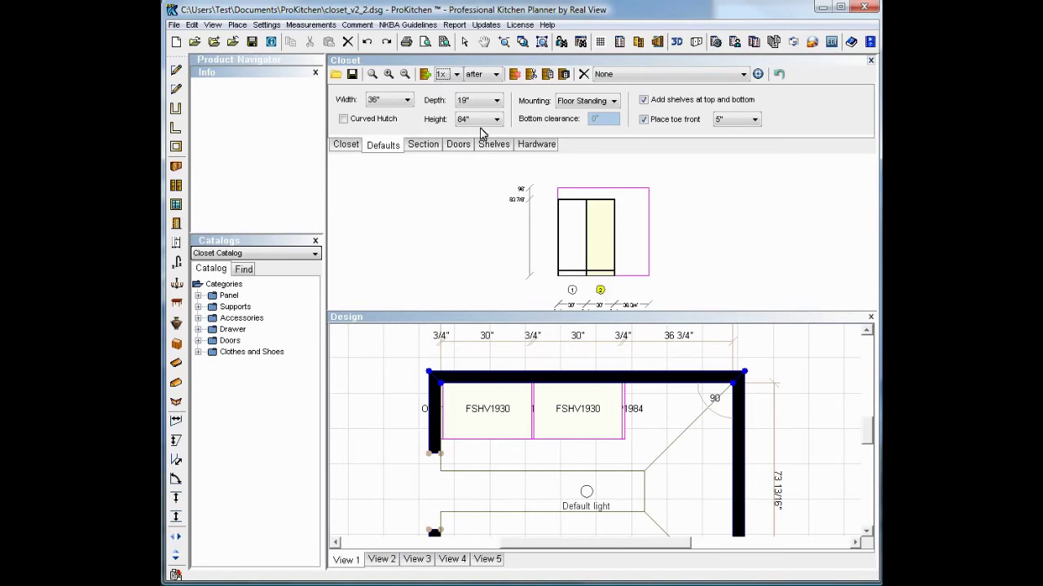
left_click(431, 75)
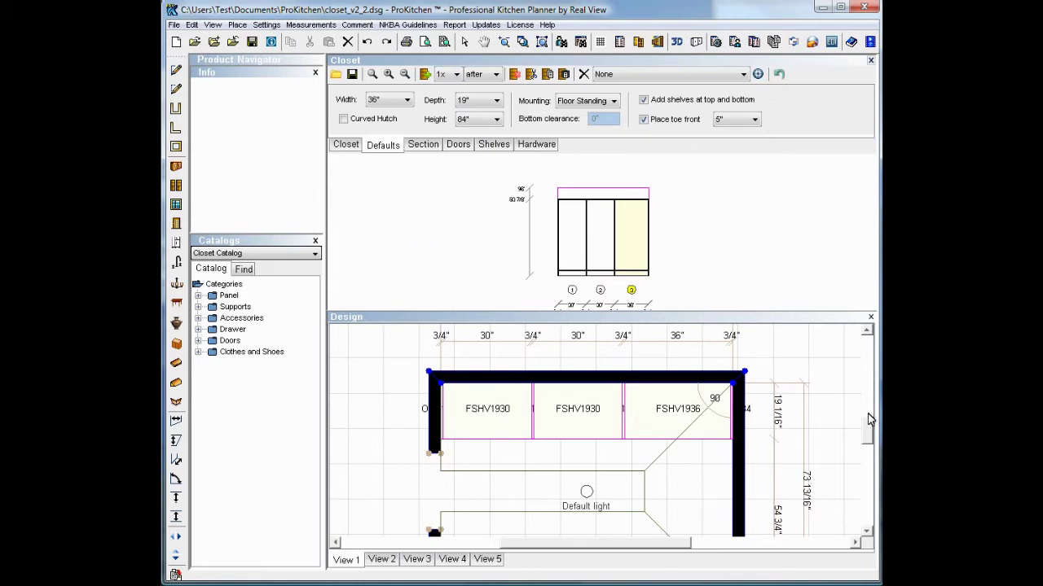
- Start a new, empty closet in the same floor plan
scroll(868, 437, "down", 2)
scroll(868, 438, "down", 1)
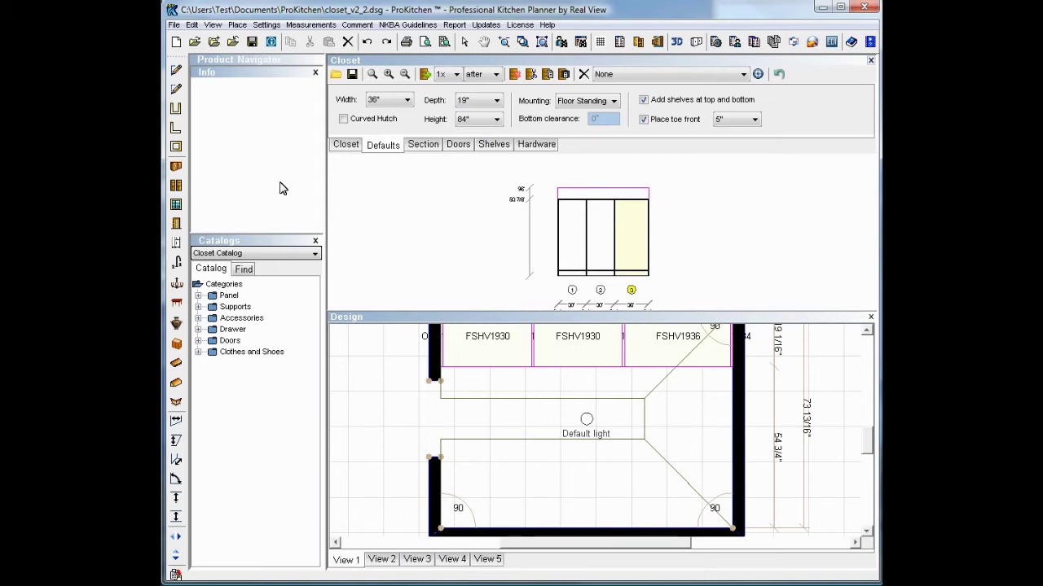
left_click(176, 187)
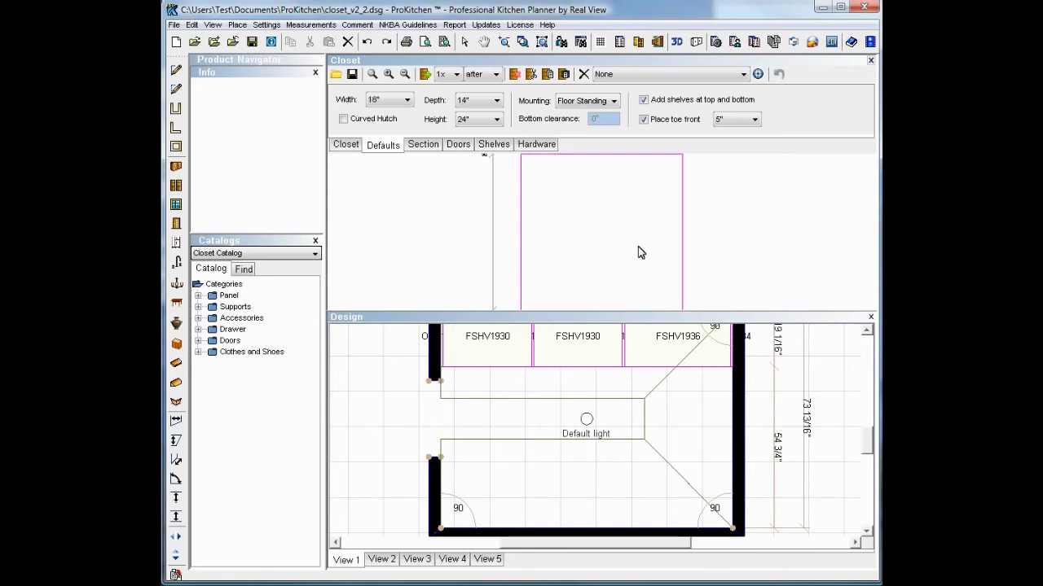